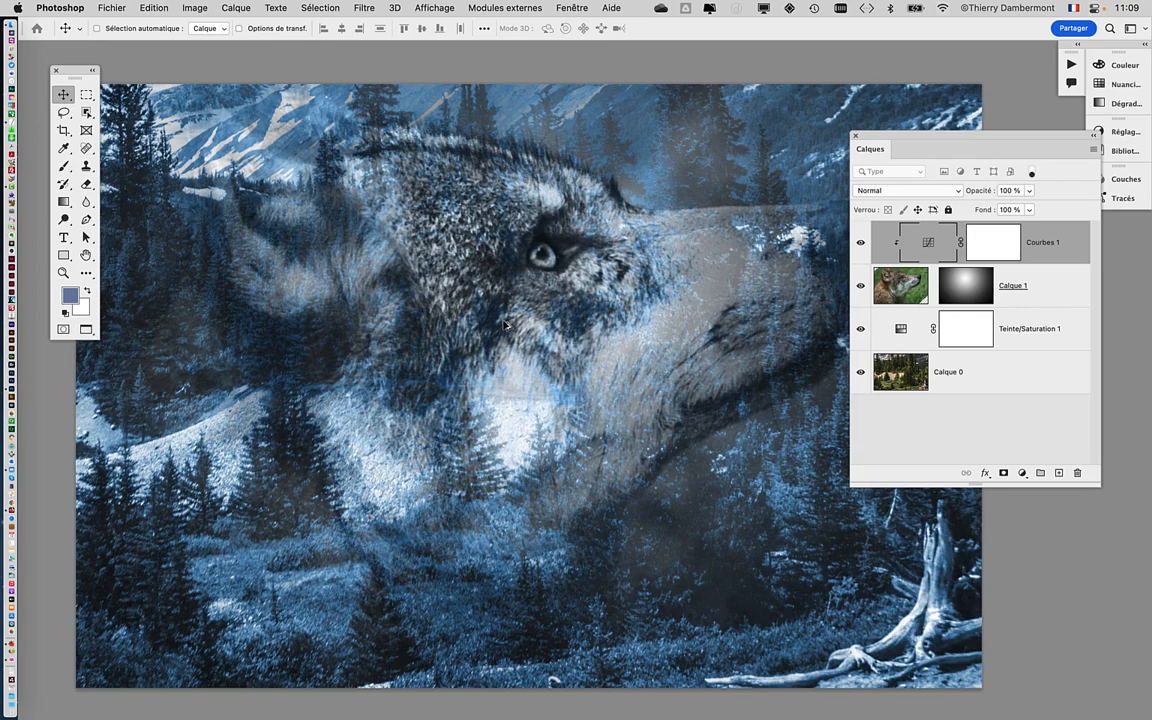
Compare the composite with and without the clipped Courbes 1 adjustment by toggling that layer's visibility.
drag(567, 324, 500, 312)
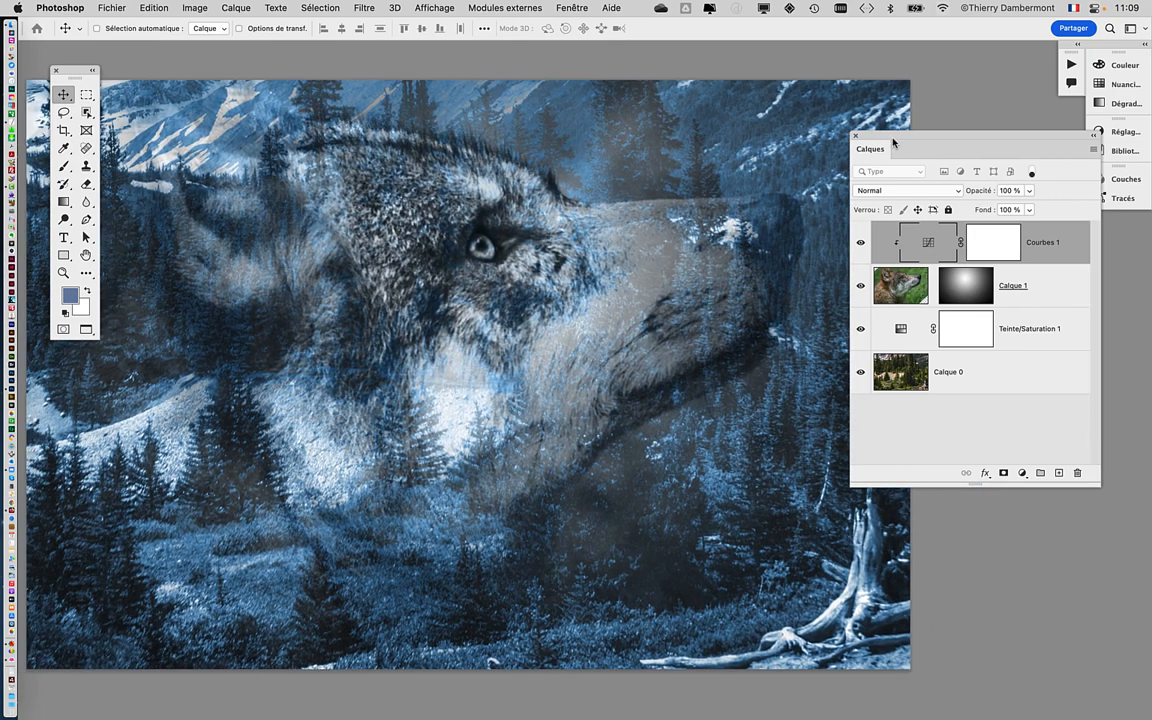
drag(872, 137, 900, 138)
click(889, 249)
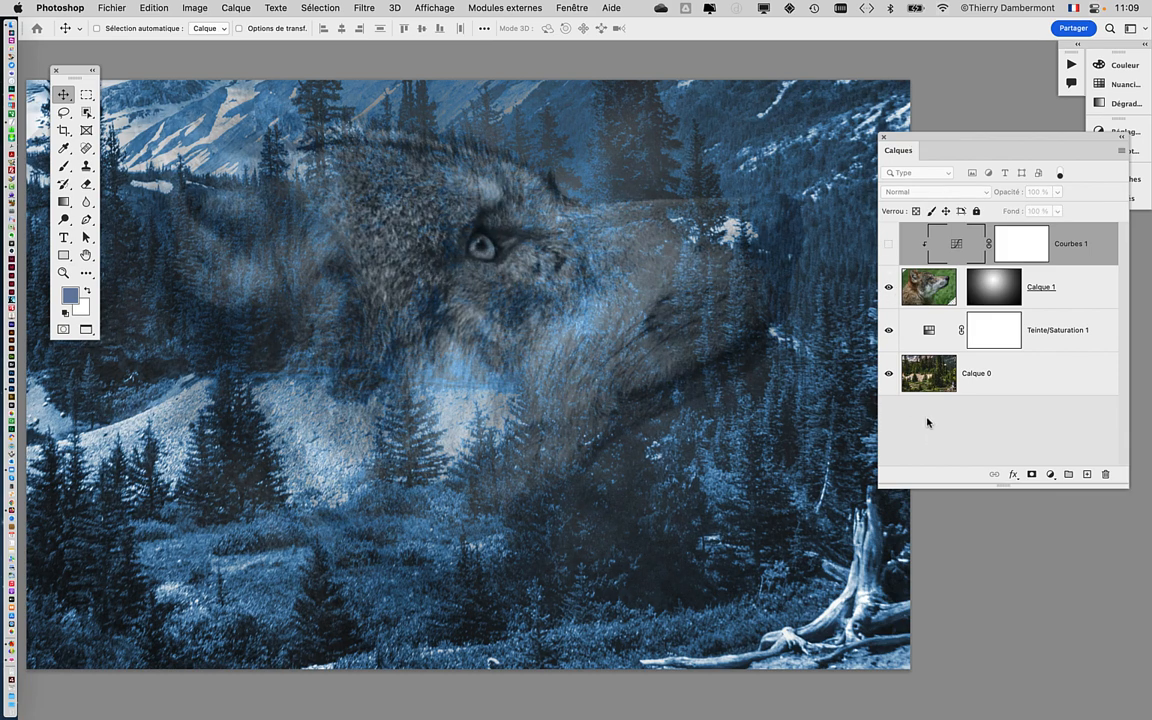
click(888, 246)
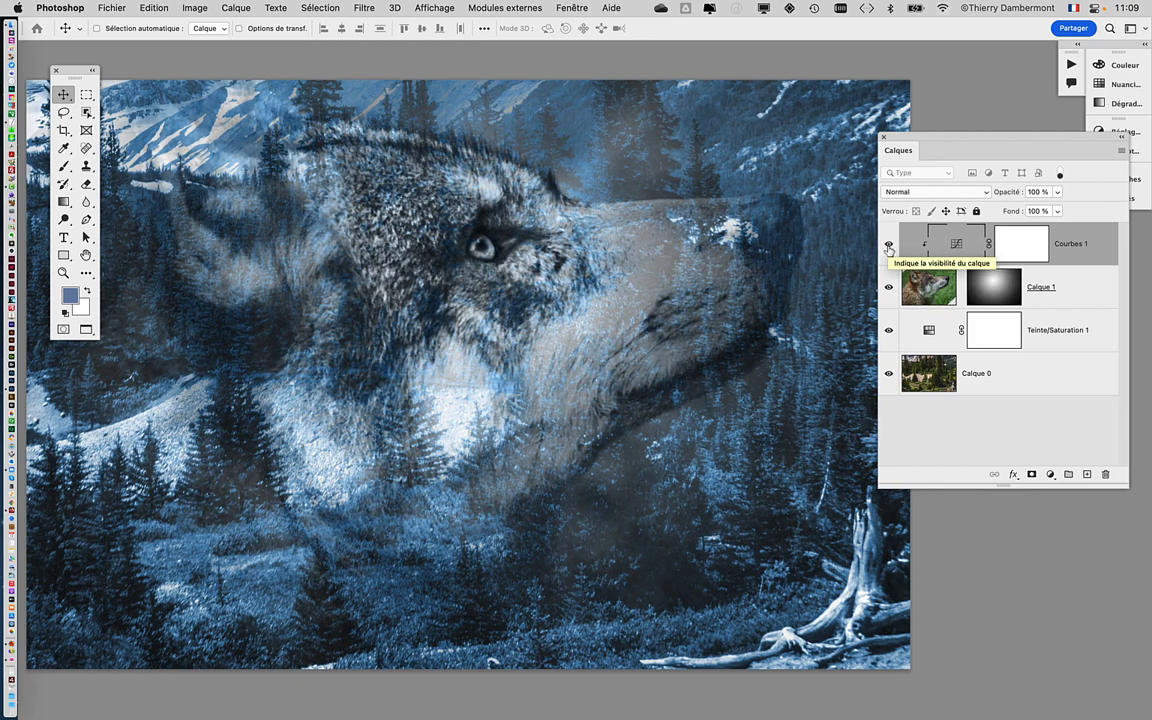
click(888, 248)
click(888, 248)
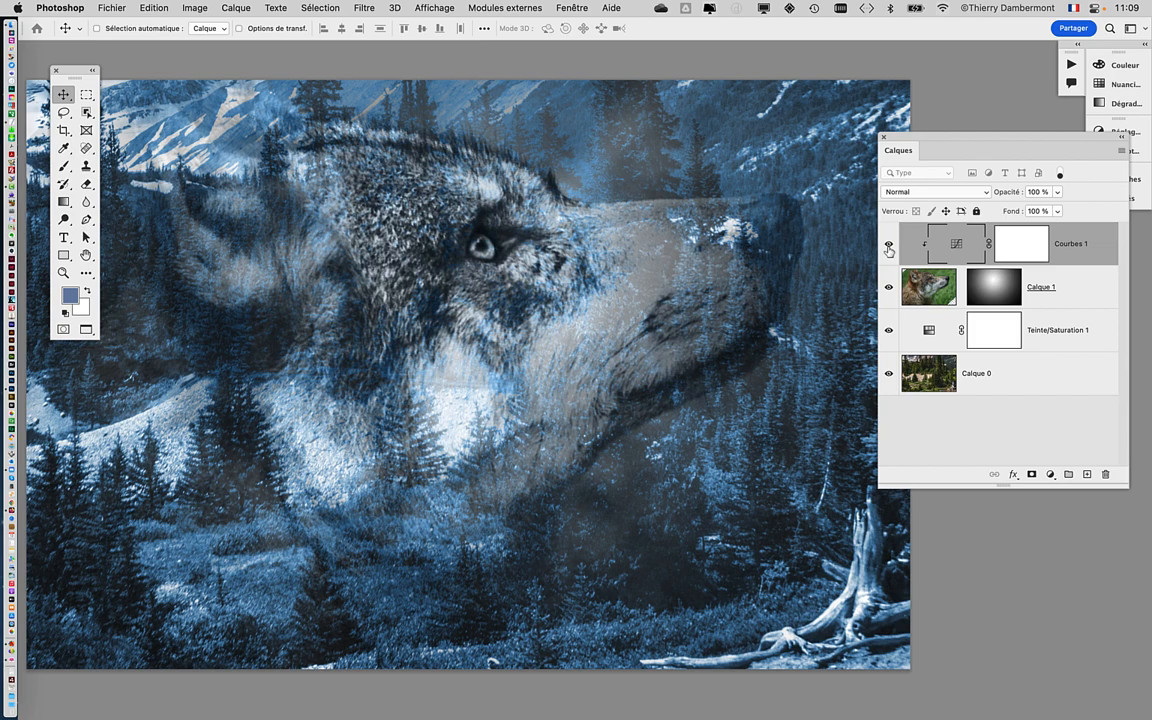
click(888, 248)
click(888, 248)
click(888, 248)
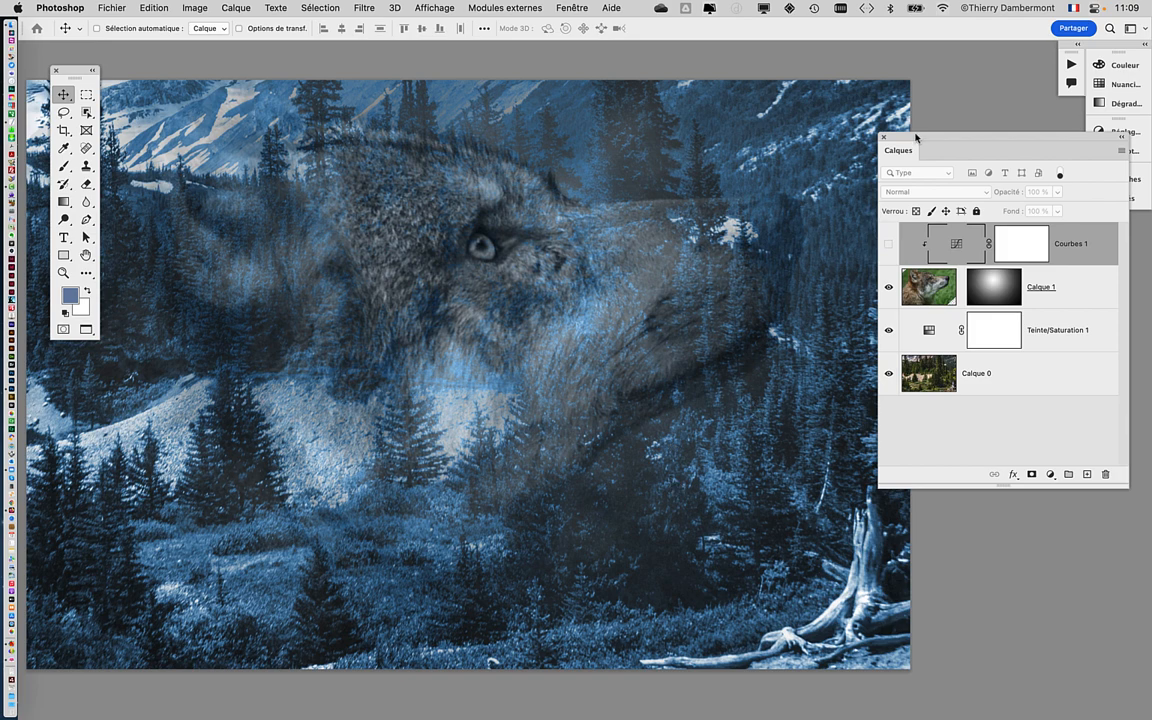
drag(916, 137, 851, 132)
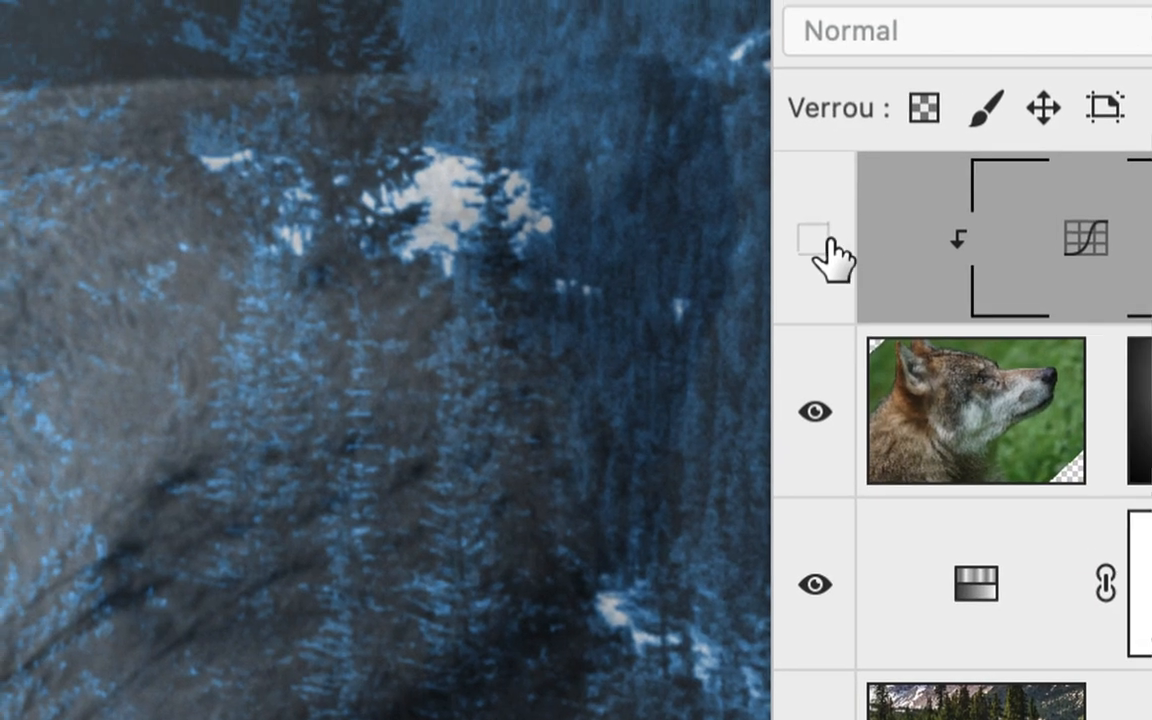
click(765, 224)
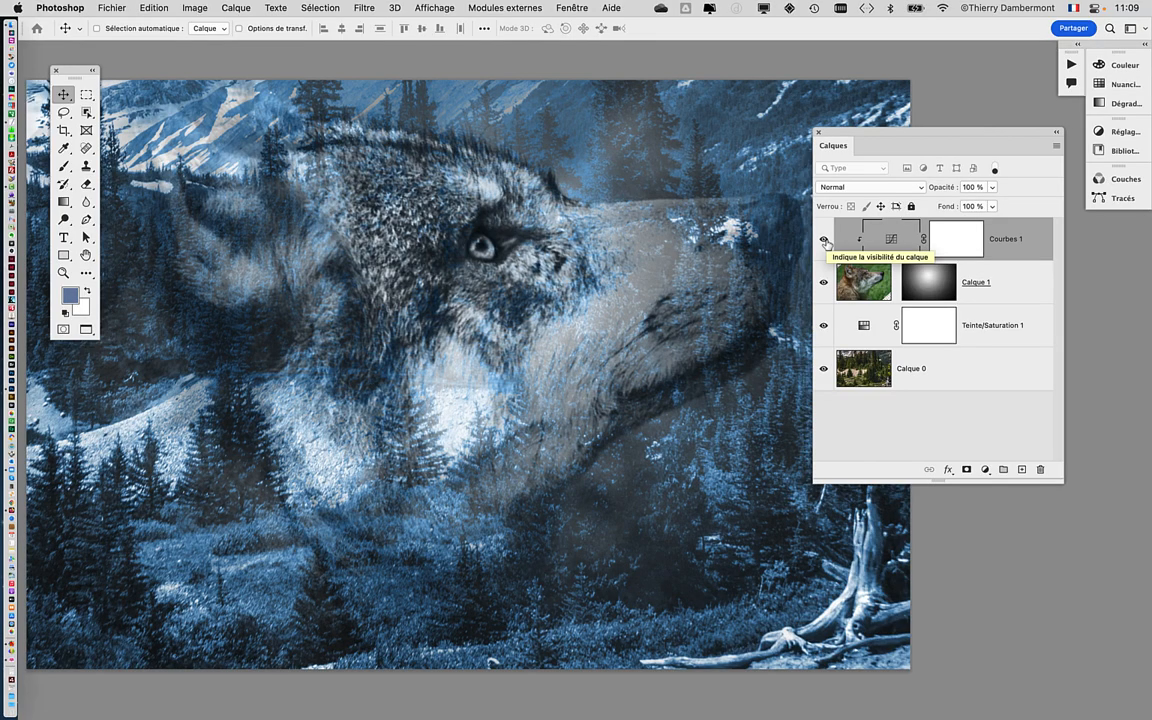
click(824, 241)
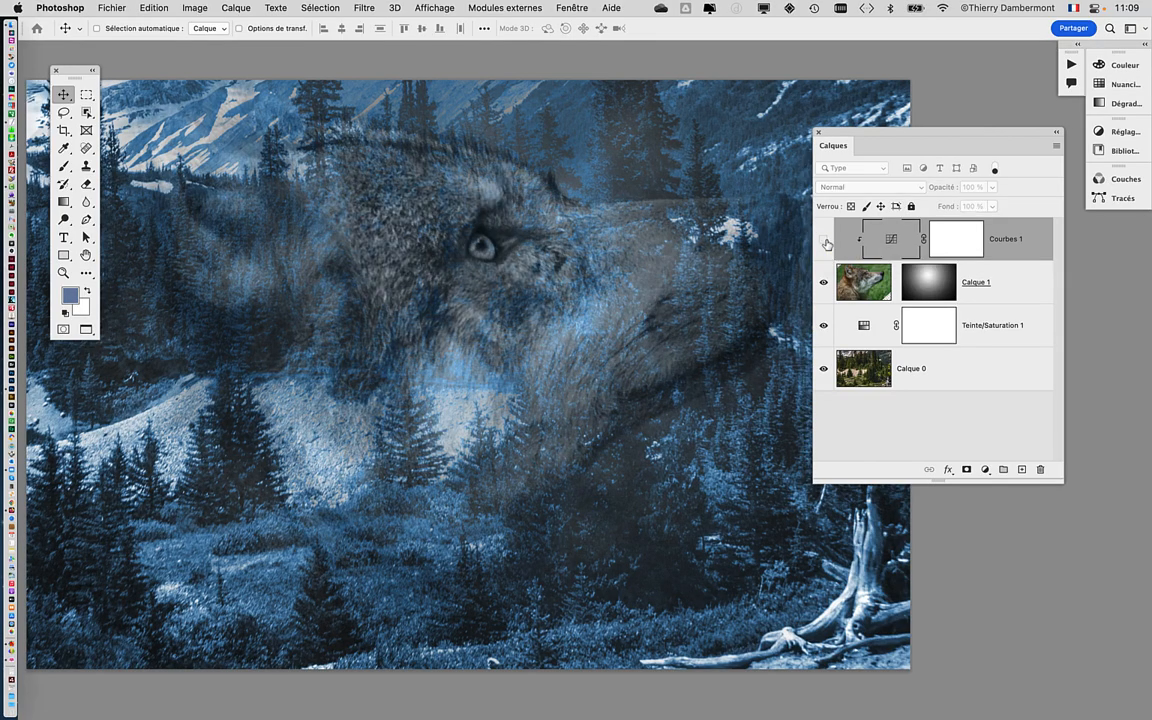
click(824, 241)
Delete the Courbes 1 adjustment layer above Calque 1.
drag(850, 240, 1040, 469)
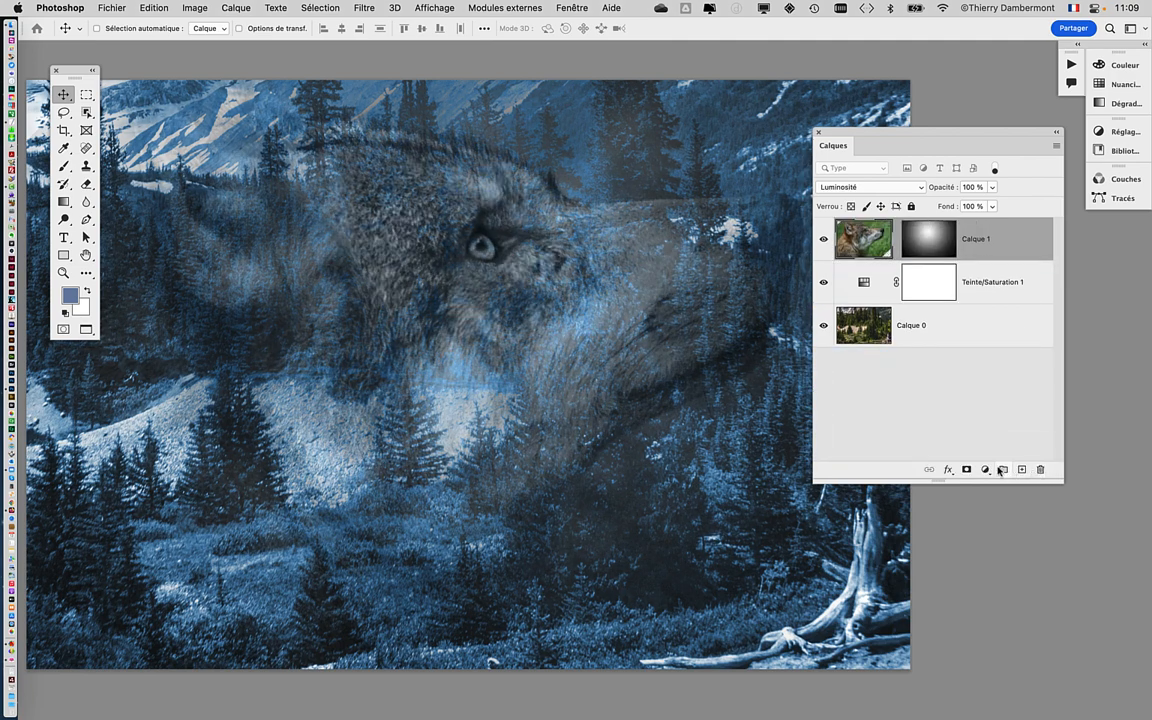
scroll(625, 398, down, 1)
scroll(625, 398, down, 1)
drag(592, 341, 547, 272)
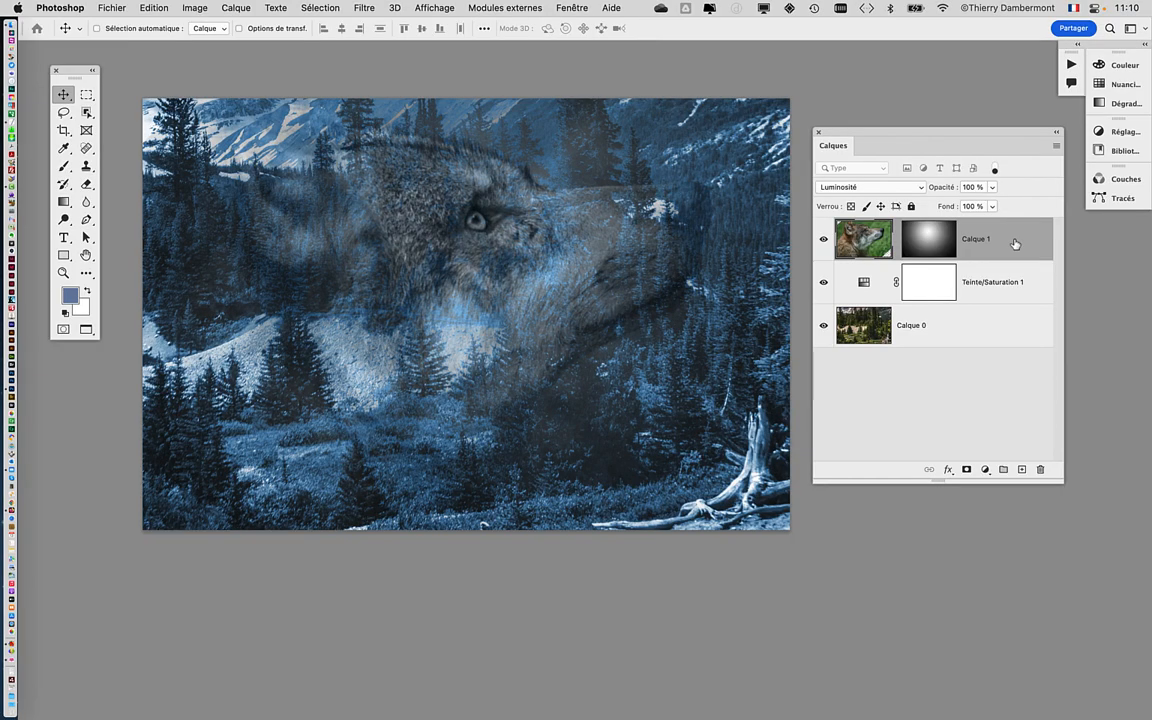
Add a new Courbes adjustment layer directly above the wolf layer, Calque 1.
drag(897, 127, 840, 69)
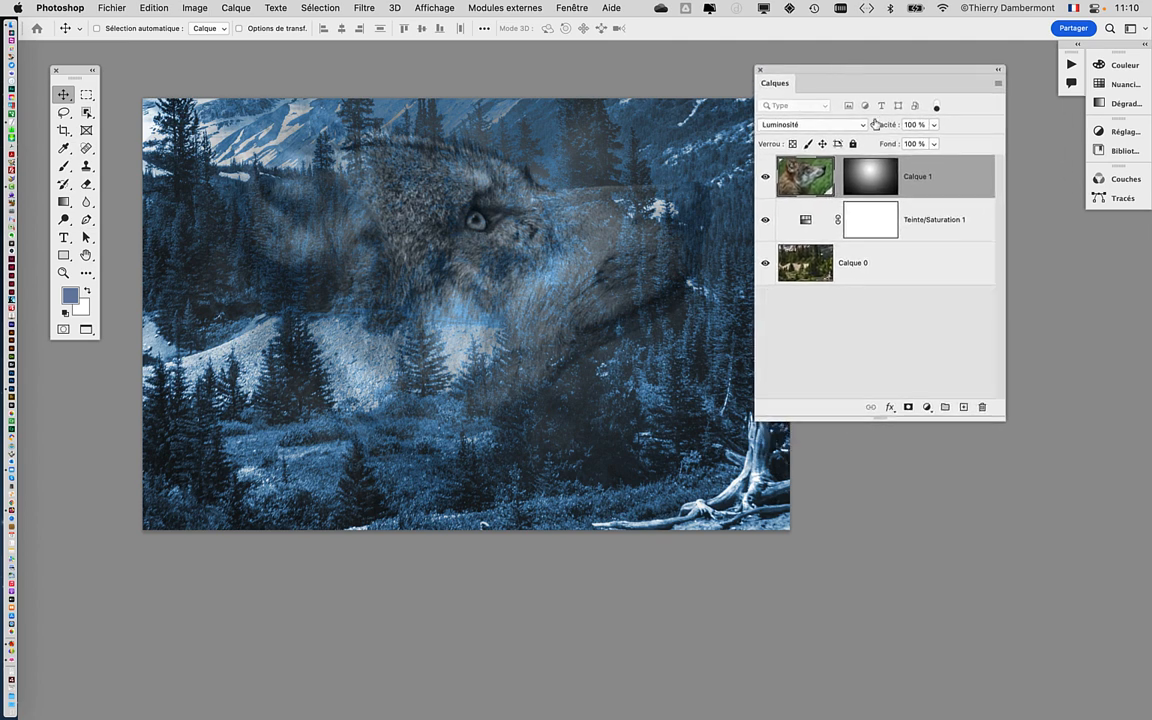
drag(1004, 422, 991, 364)
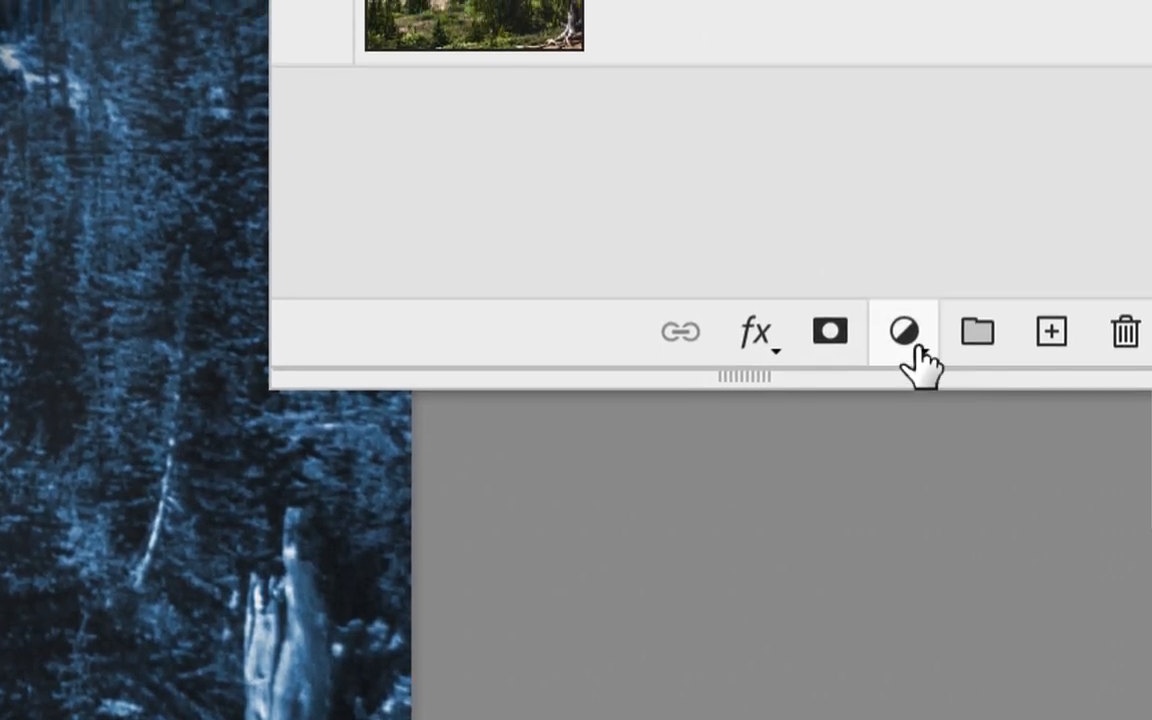
click(910, 326)
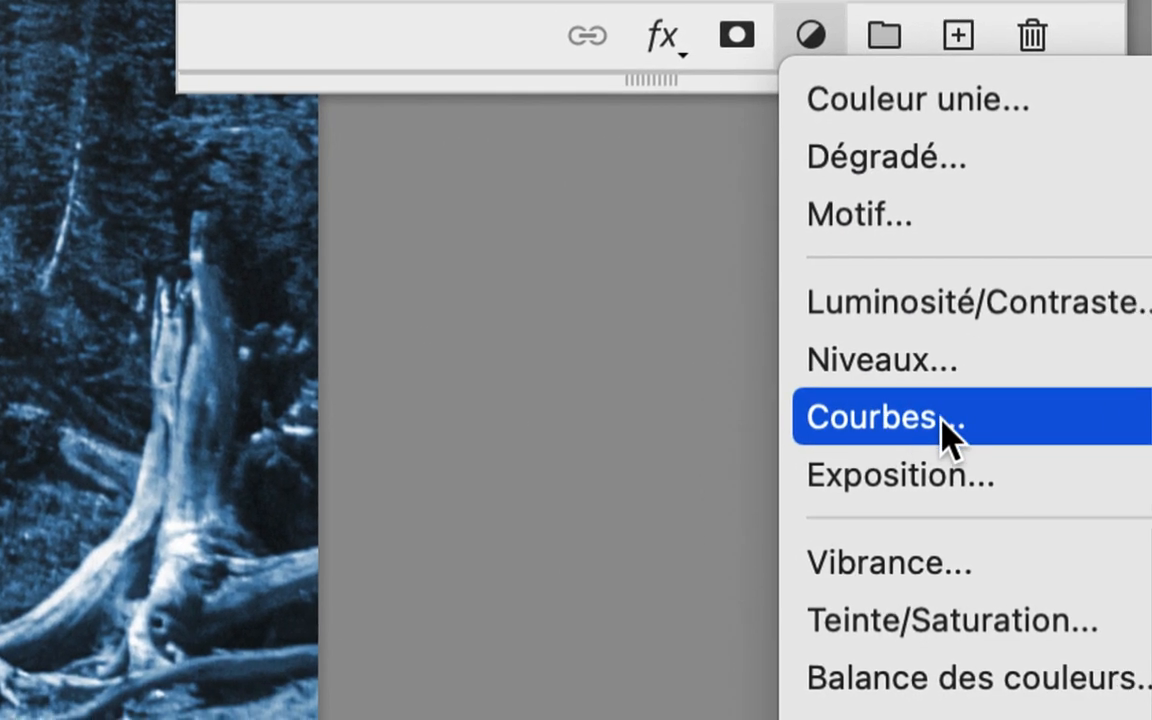
click(952, 420)
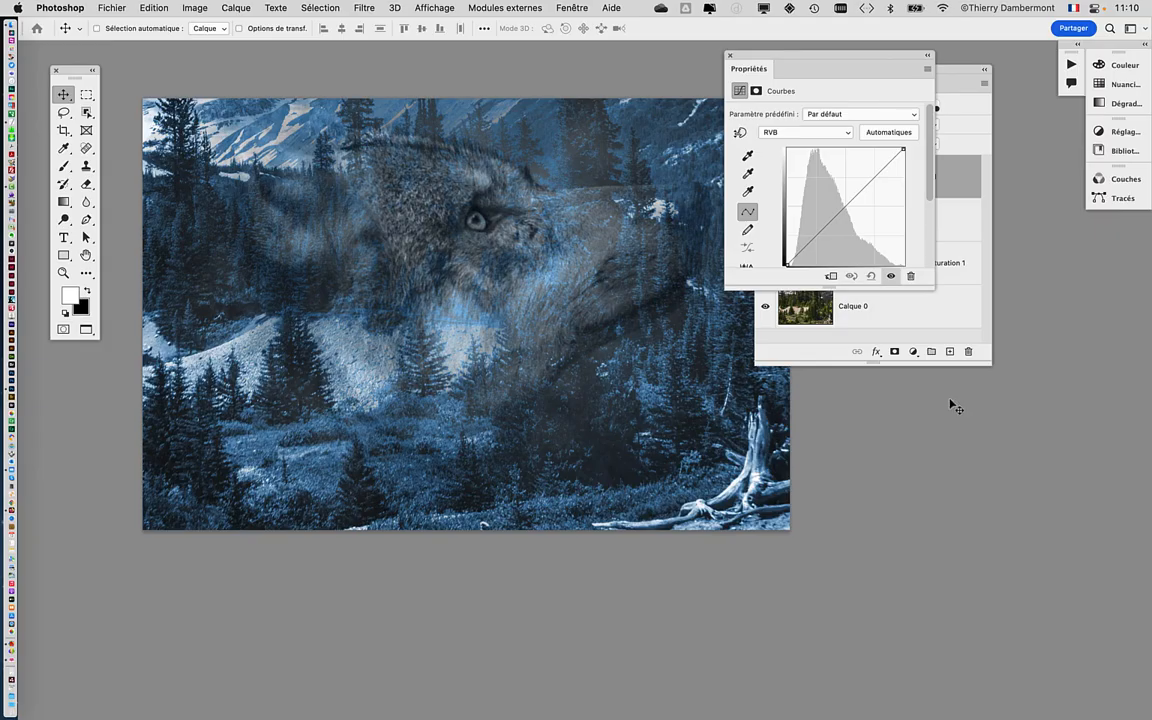
drag(957, 71, 257, 380)
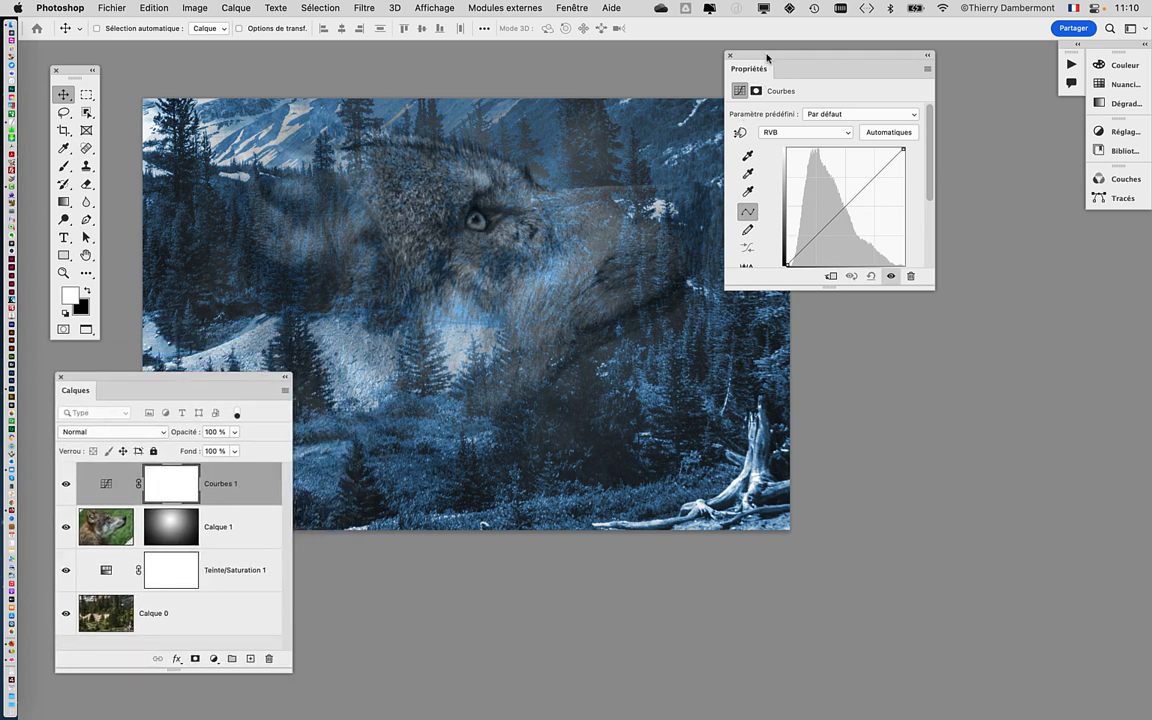
drag(767, 59, 818, 131)
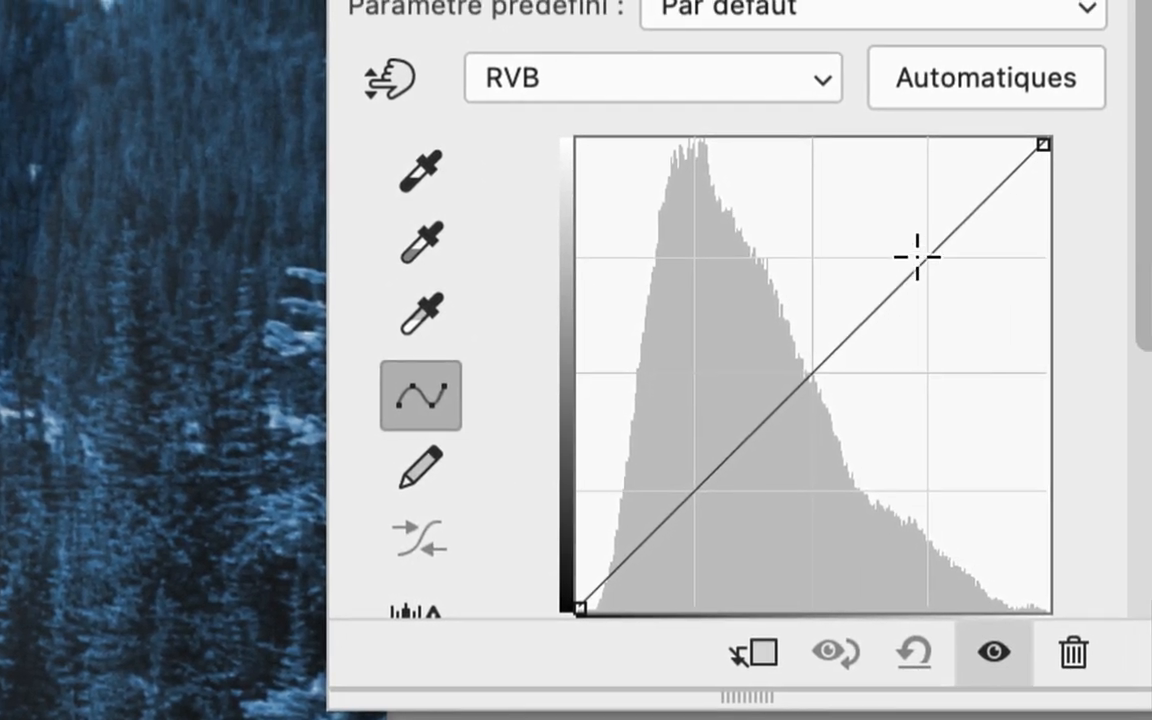
Place one highlight point and one shadow point on the RVB curve's diagonal, removing the extra point between them.
click(917, 257)
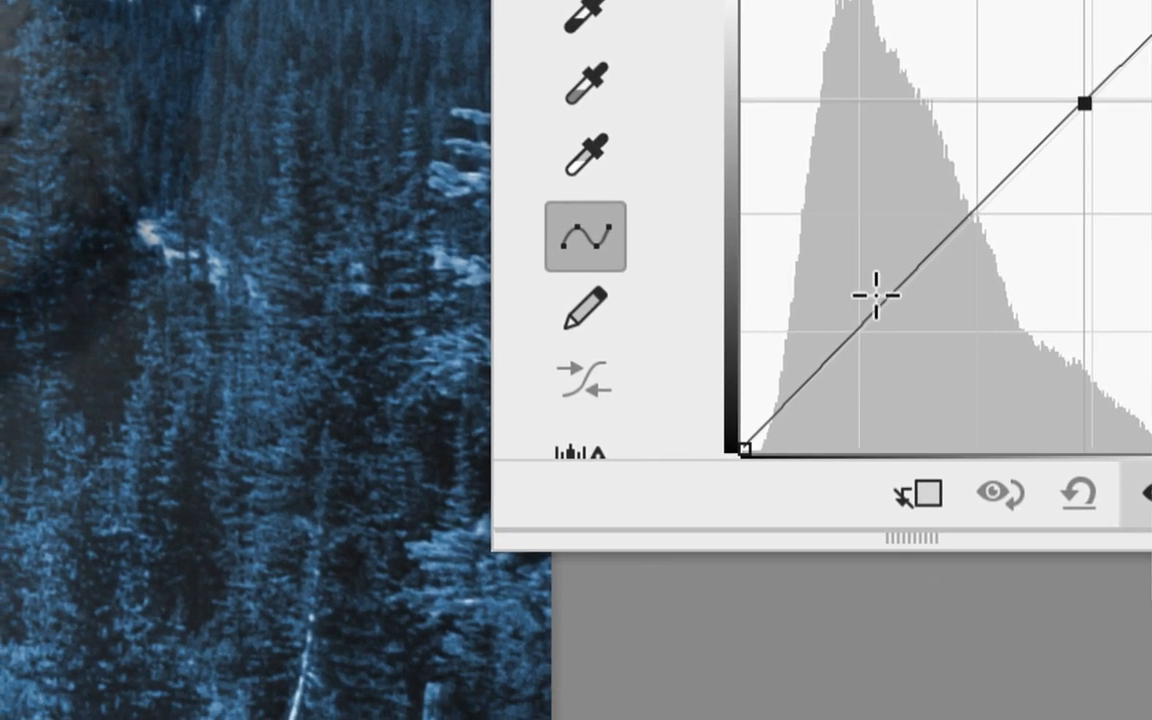
click(876, 295)
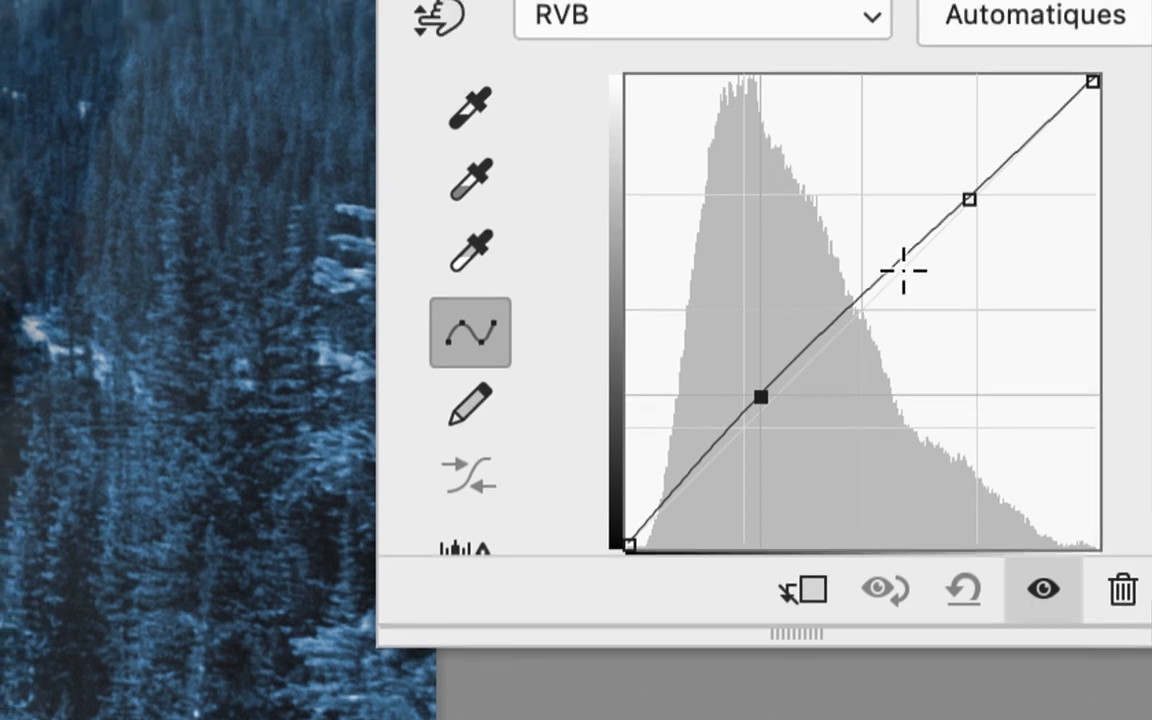
click(888, 217)
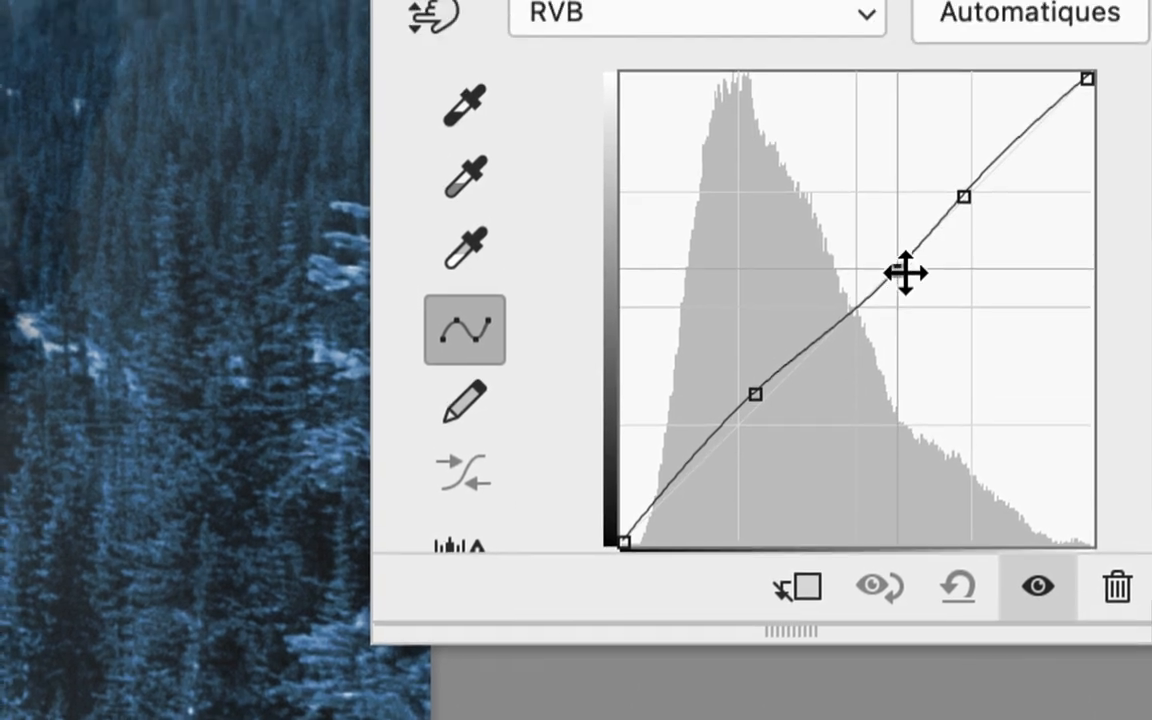
drag(905, 272, 972, 301)
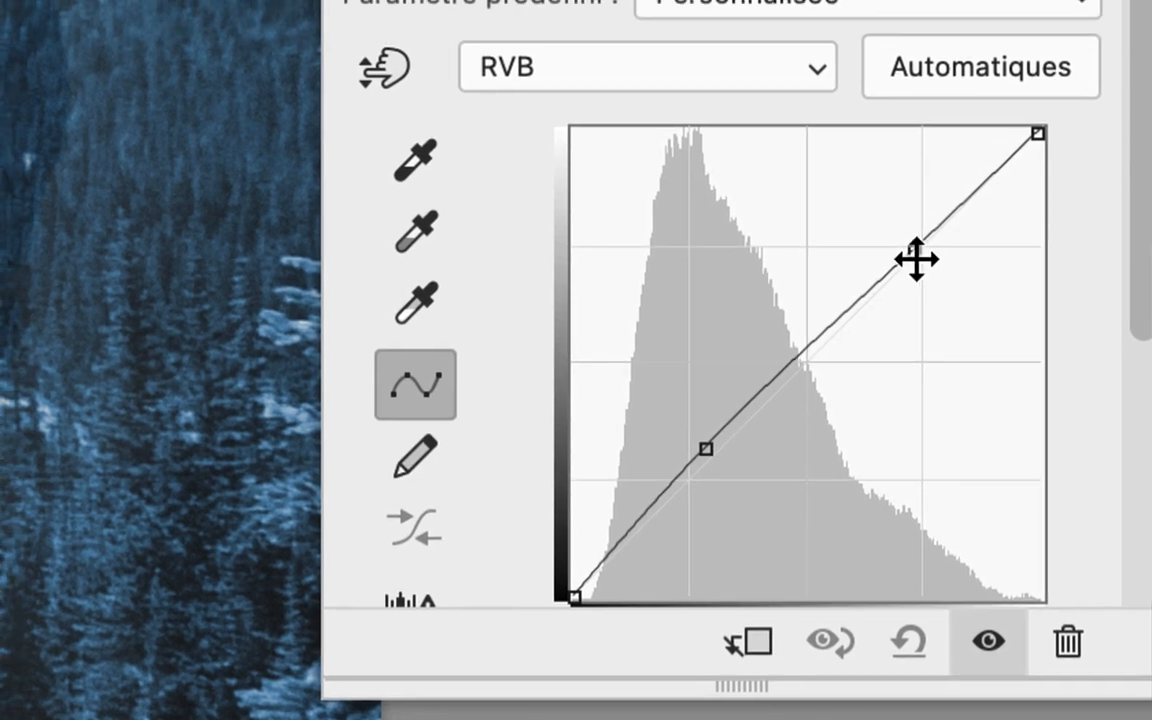
drag(913, 177, 948, 207)
drag(918, 258, 899, 230)
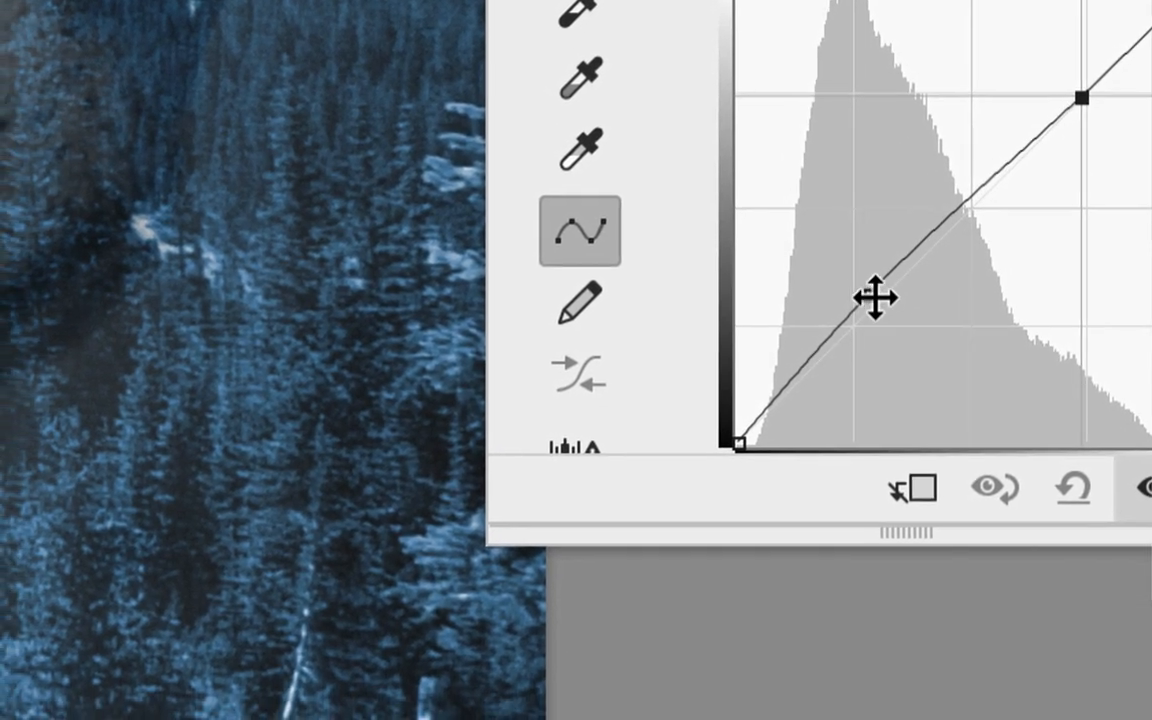
drag(682, 431, 723, 458)
drag(880, 300, 874, 298)
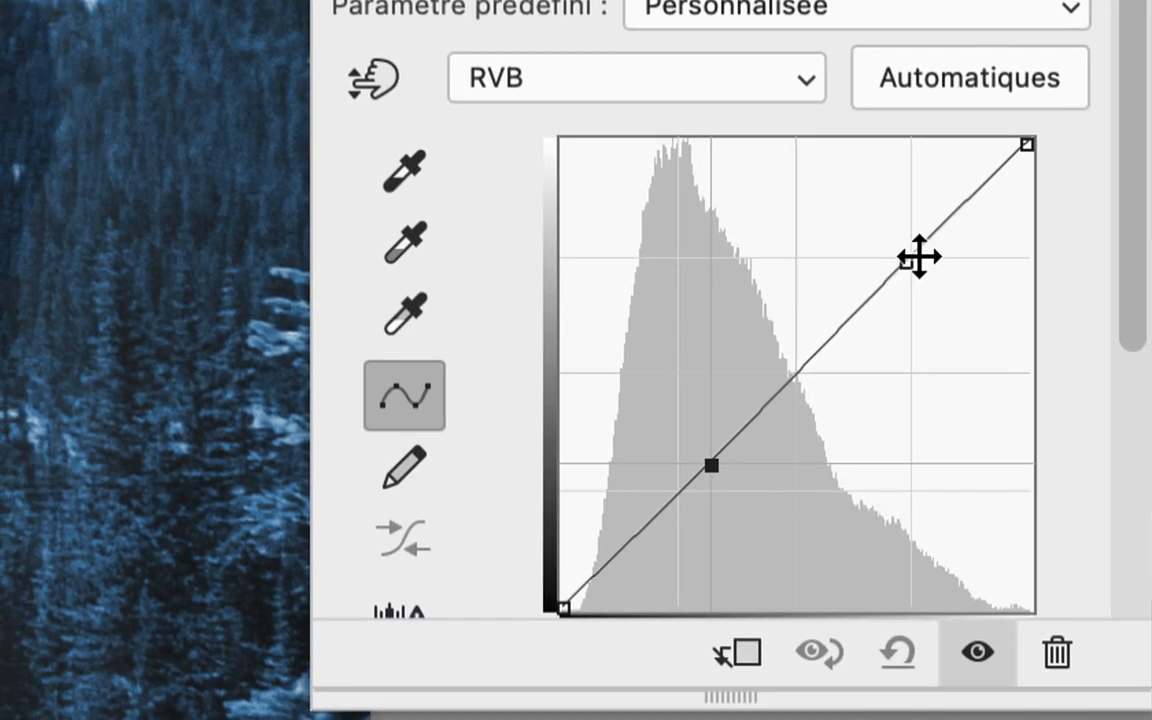
Raise the highlight point and lower the shadow point of the RVB curve to form a steep, high-contrast S-curve.
click(1070, 84)
drag(1070, 84, 986, 52)
drag(788, 490, 806, 522)
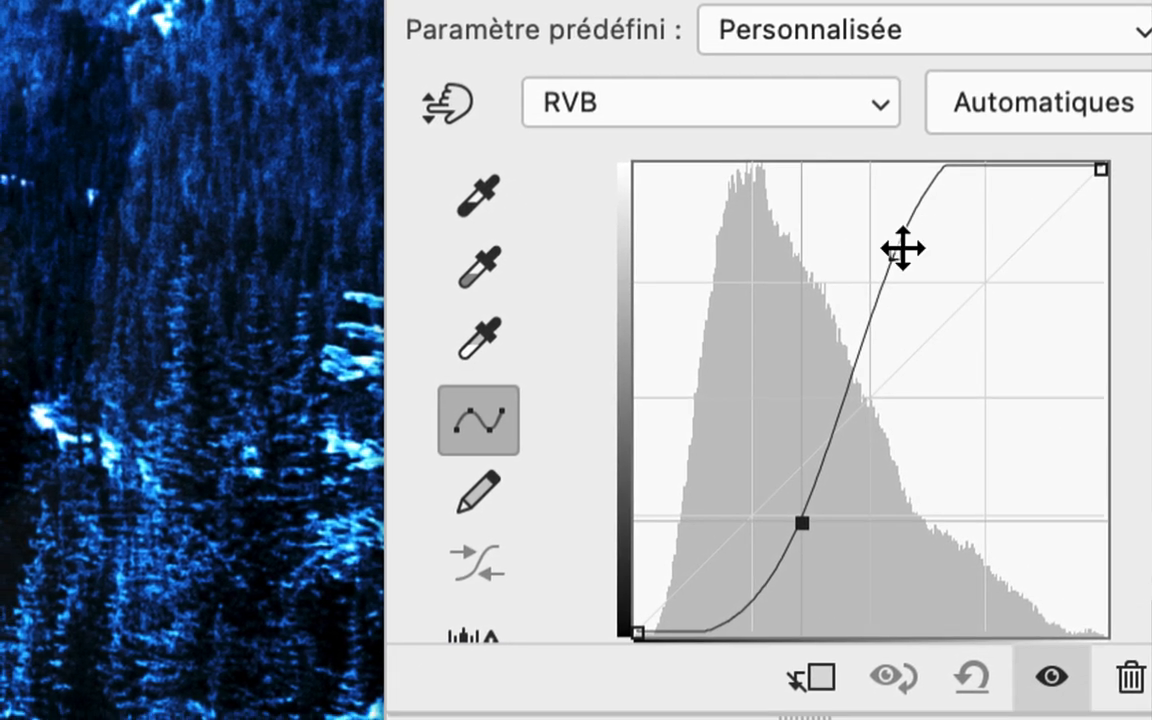
drag(876, 262, 876, 290)
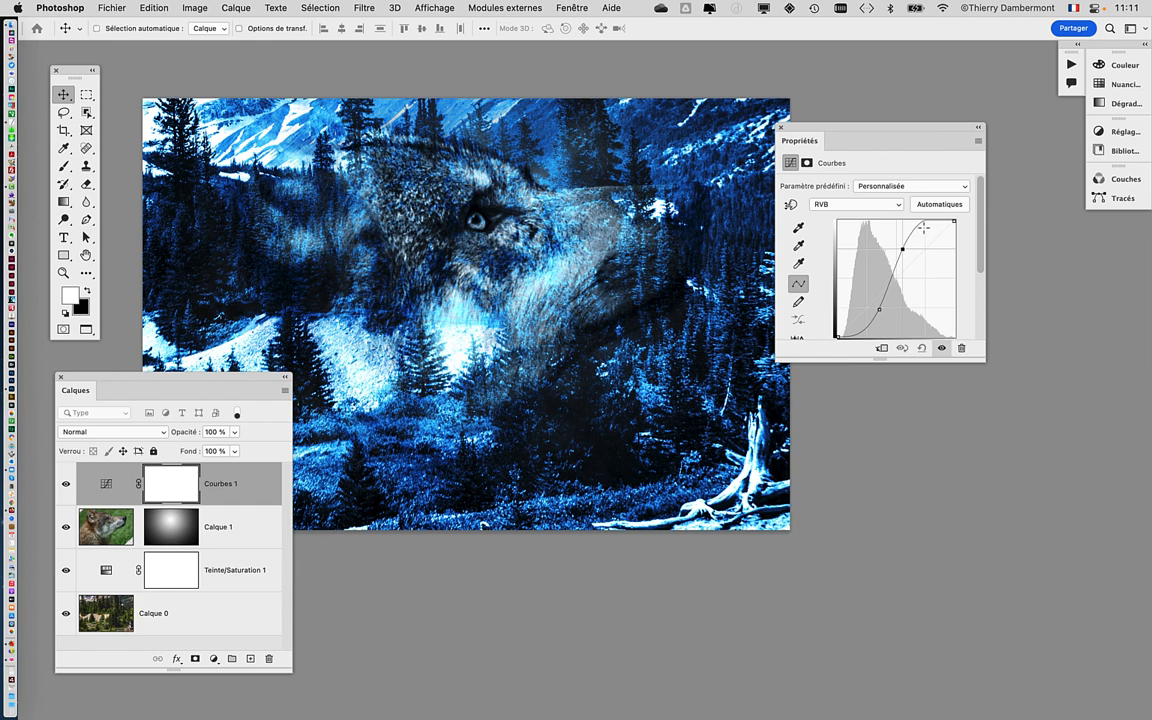
Clip the Courbes 1 adjustment to Calque 1 so it affects only the wolf layer.
drag(807, 128, 867, 114)
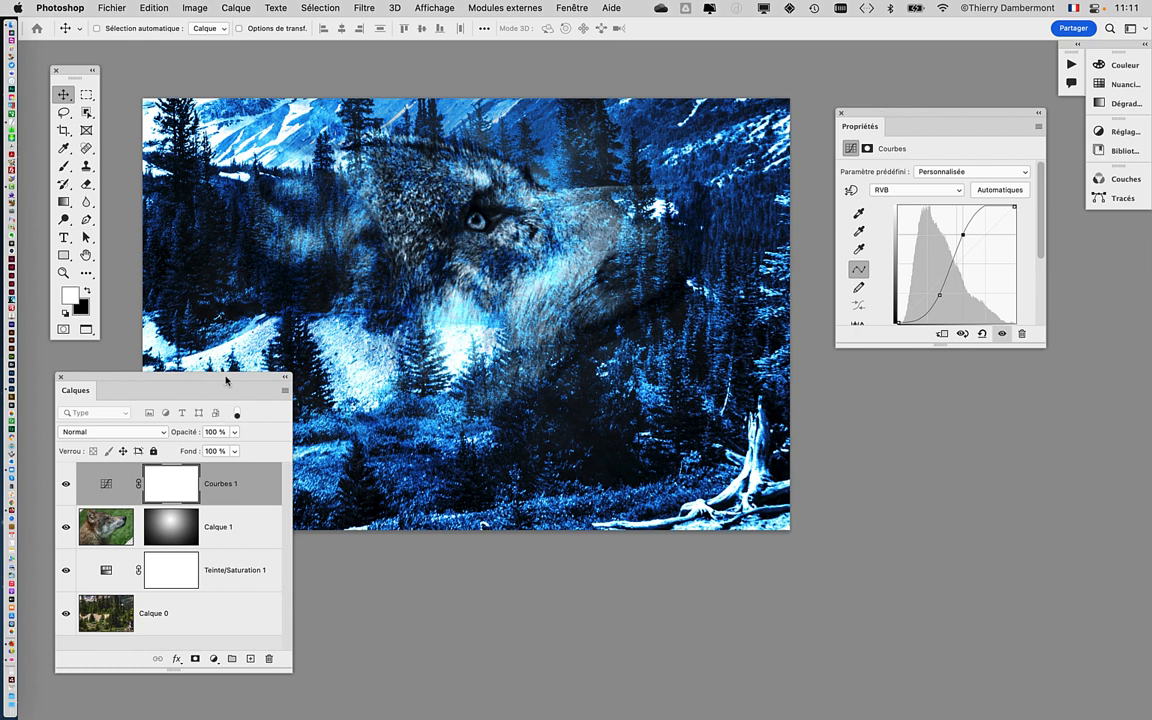
drag(225, 379, 254, 393)
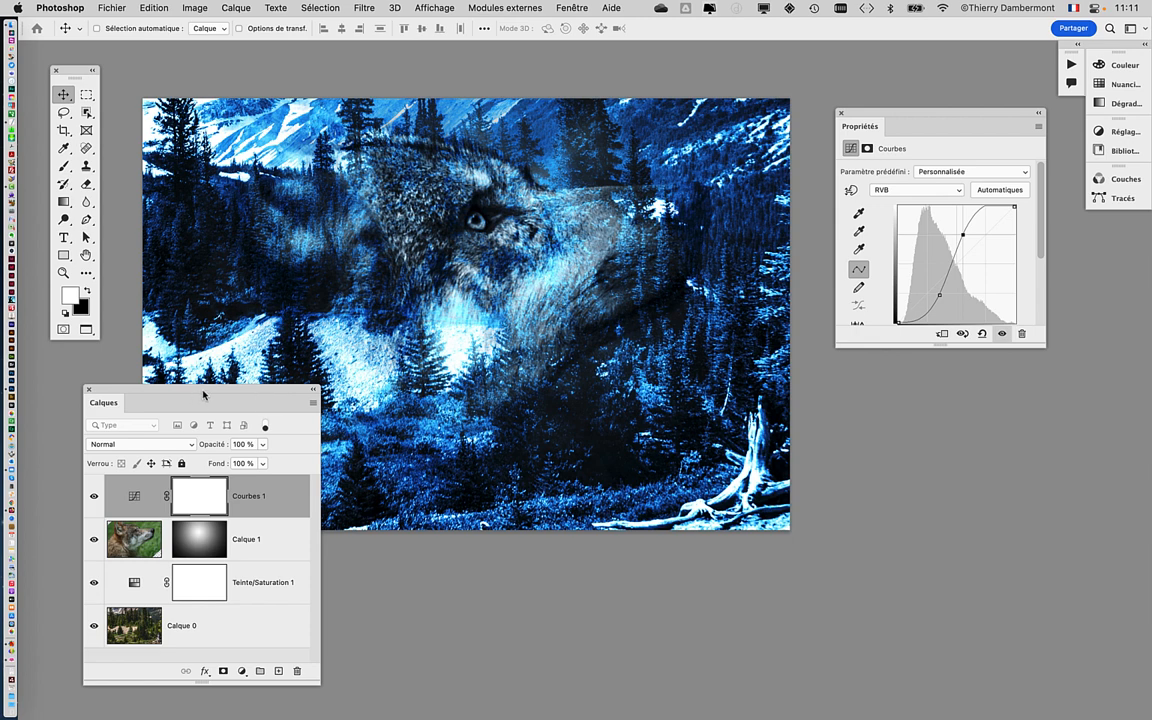
drag(203, 394, 250, 272)
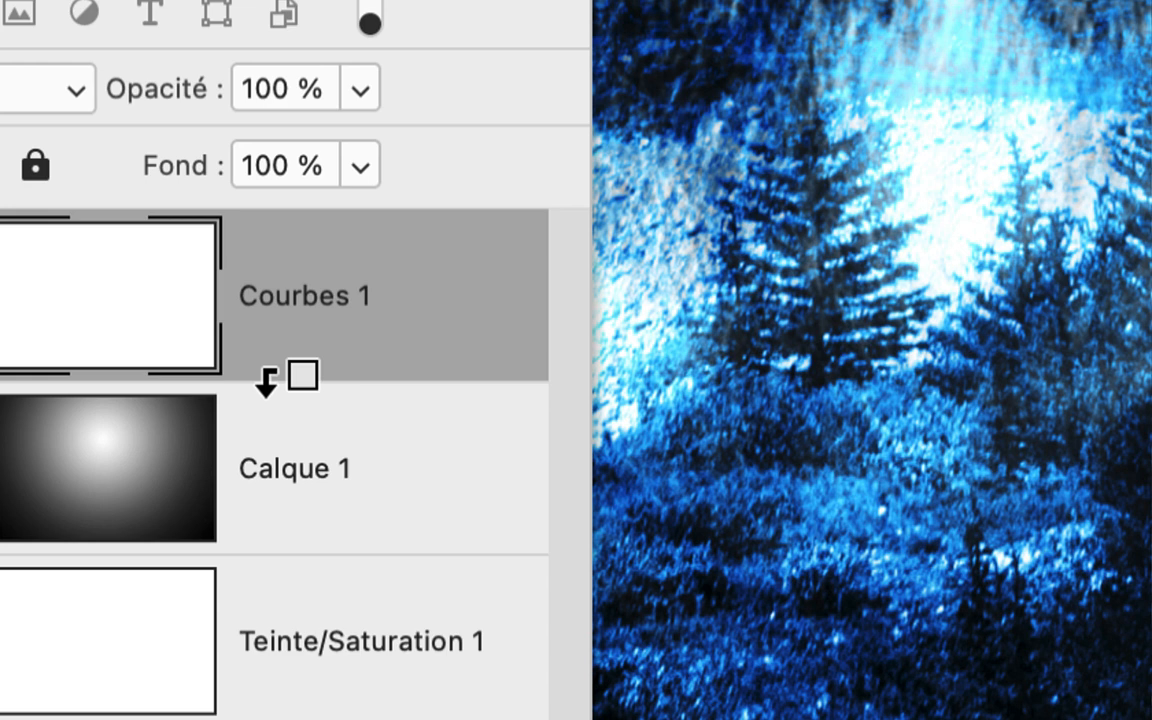
alt+click(265, 380)
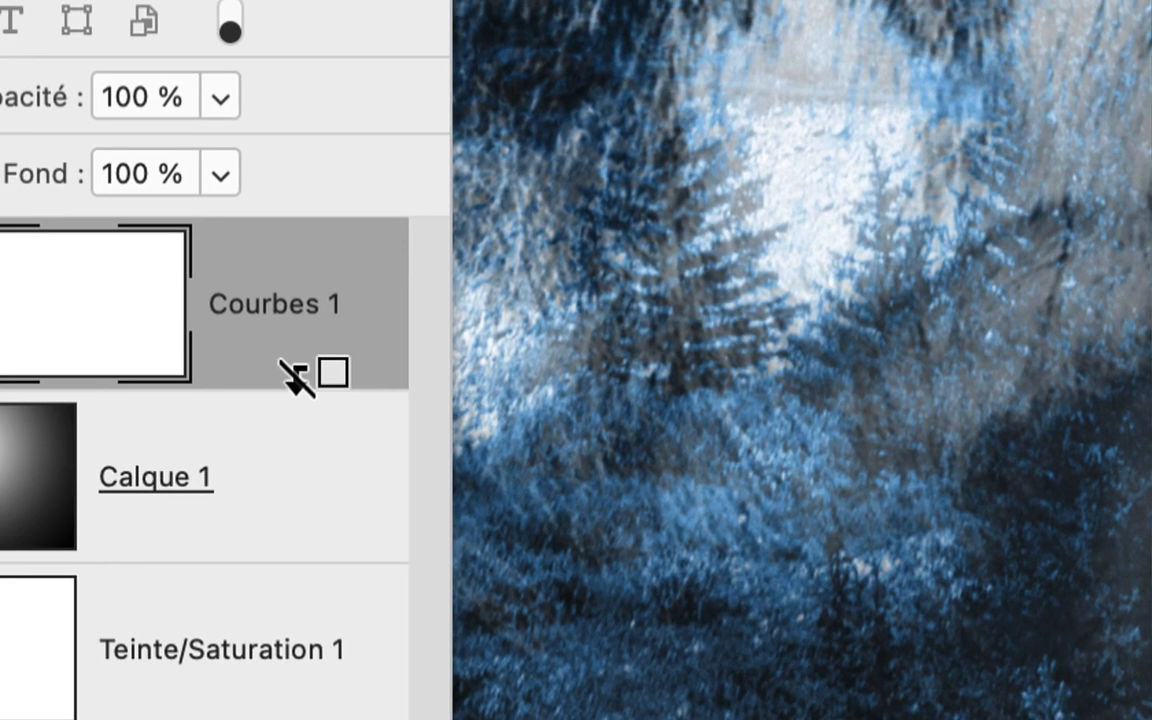
Toggle the clipping mask between Courbes 1 and Calque 1 on and off, leaving it released.
alt+click(297, 380)
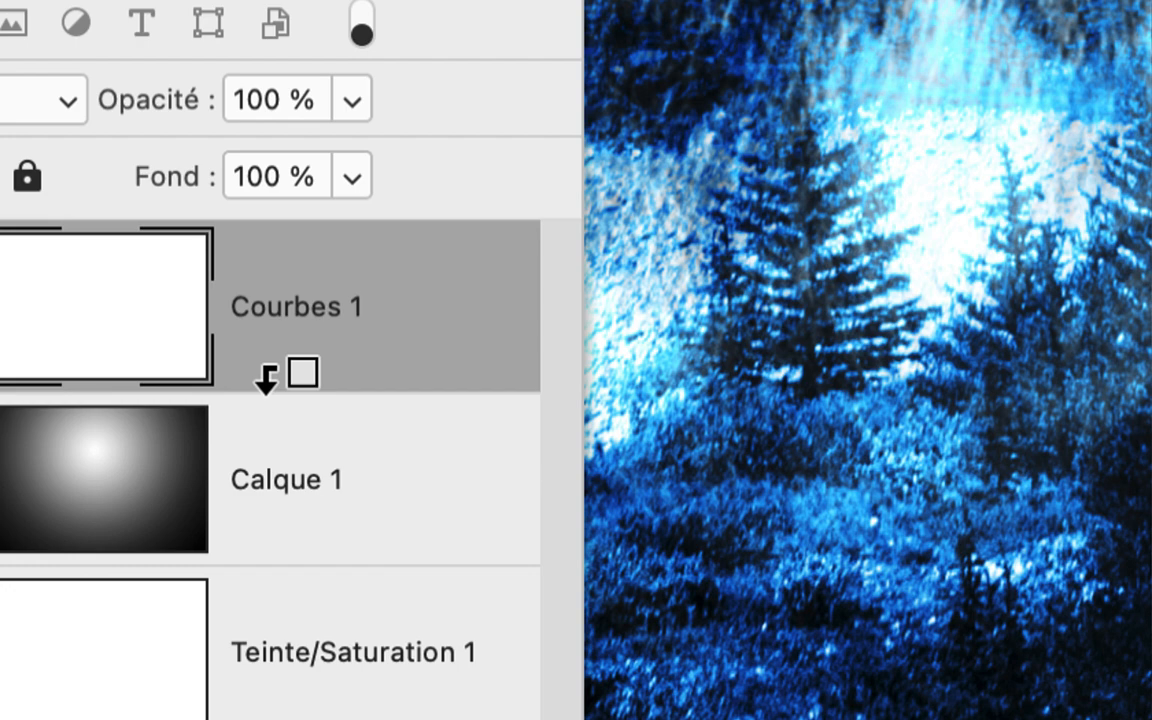
alt+click(266, 390)
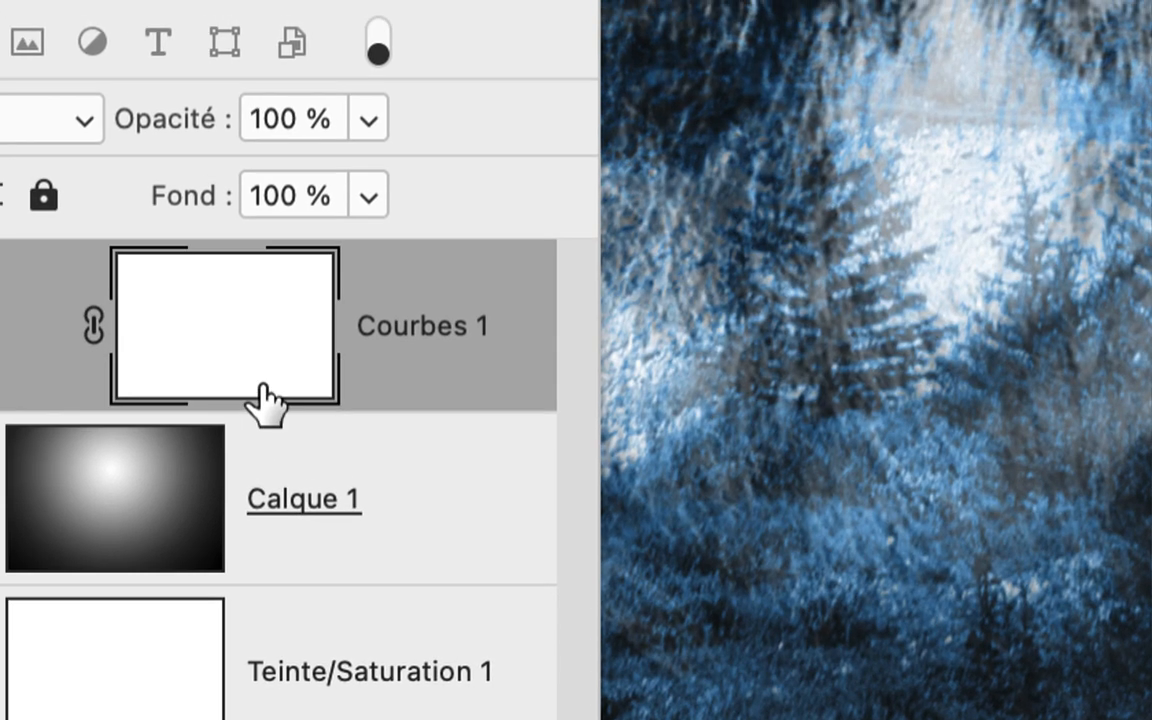
key(super+alt+g)
alt+click(264, 392)
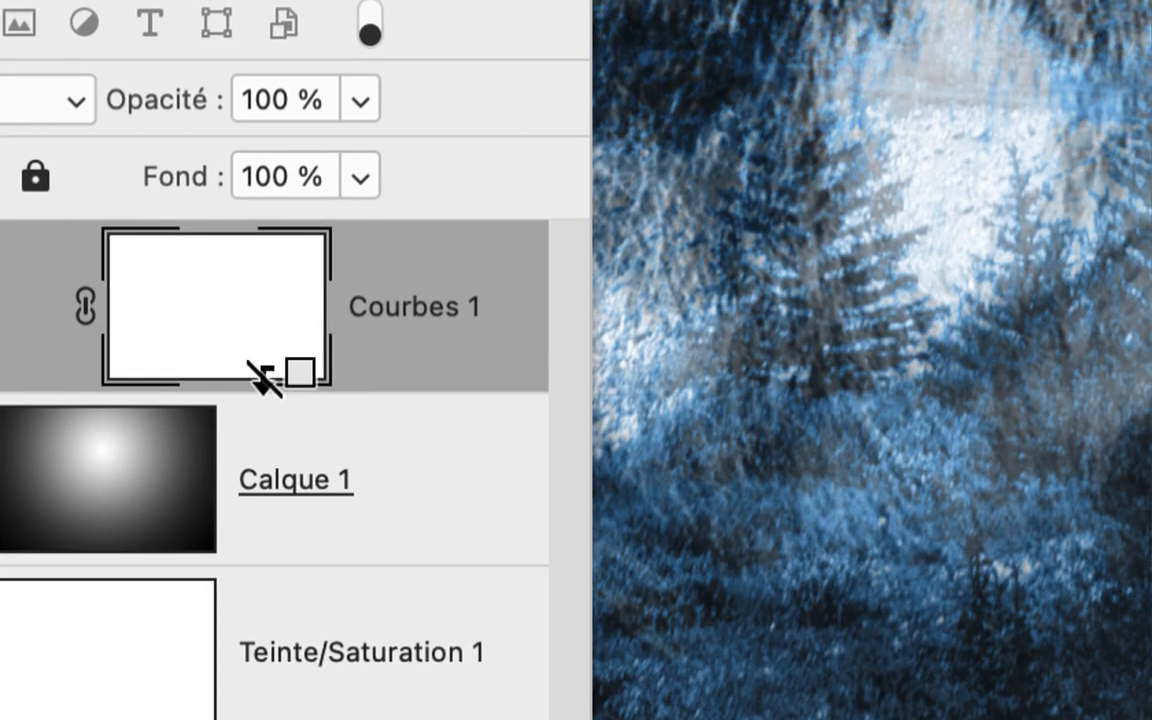
key(super+alt+g)
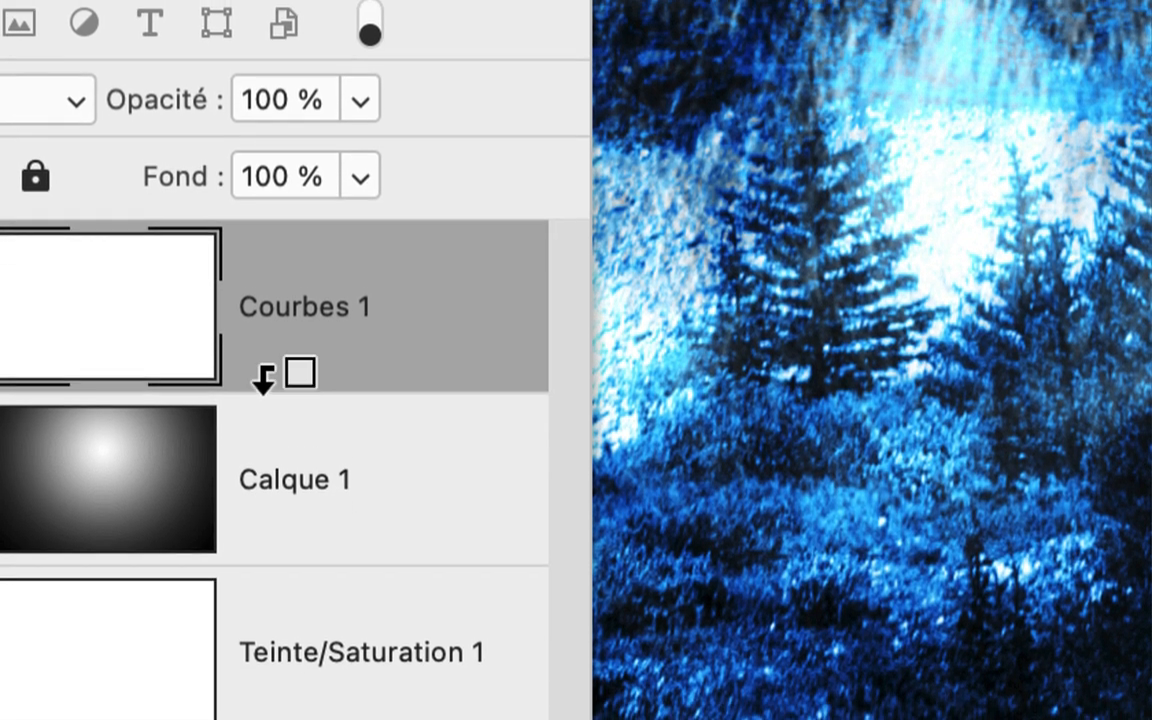
Duplicate the Courbes 1 adjustment layer directly above Calque 1, and delete the copy.
alt+click(266, 393)
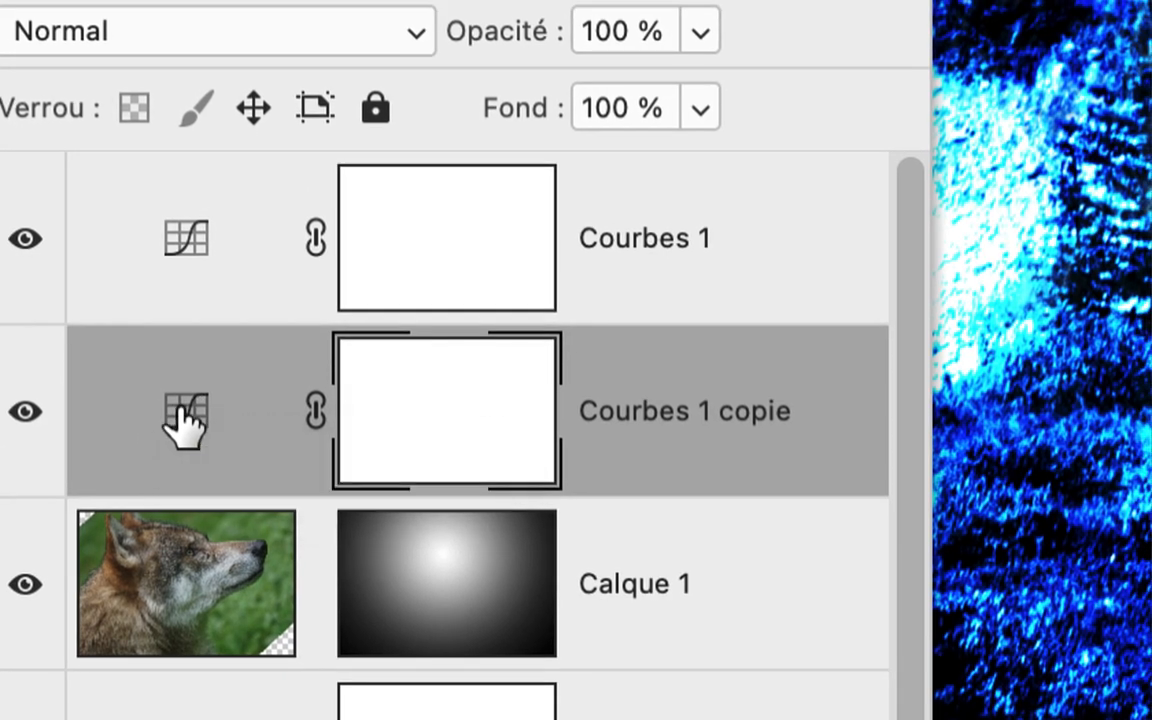
drag(172, 420, 730, 719)
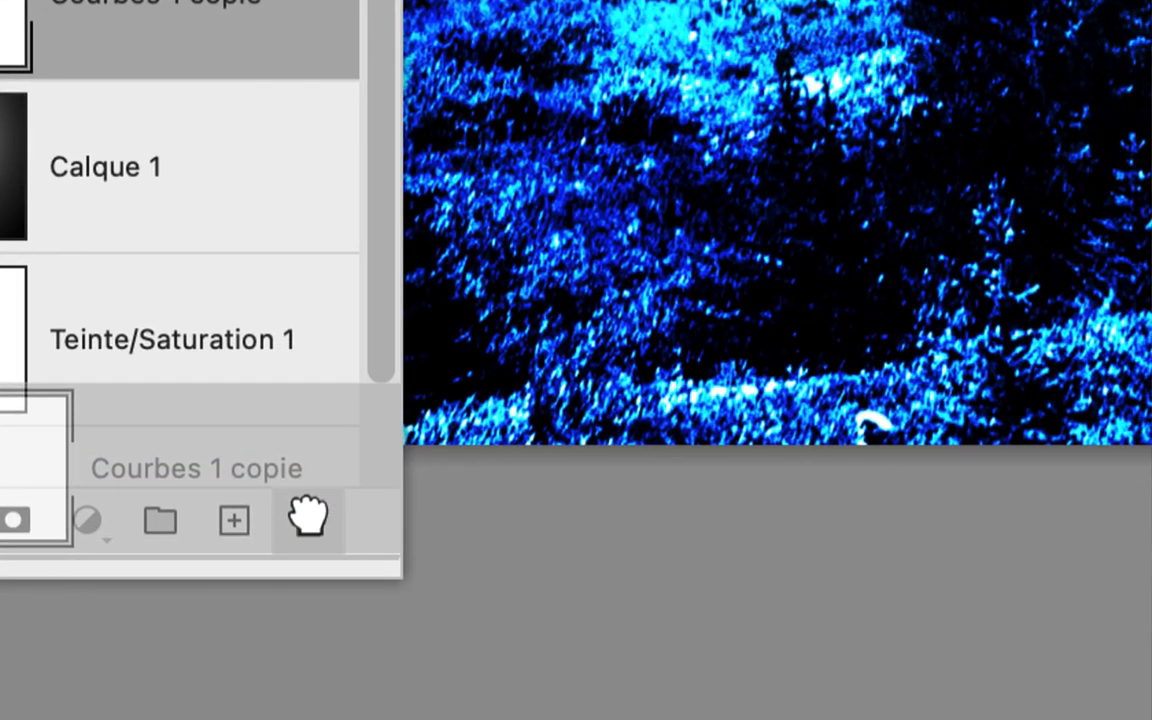
drag(308, 515, 308, 517)
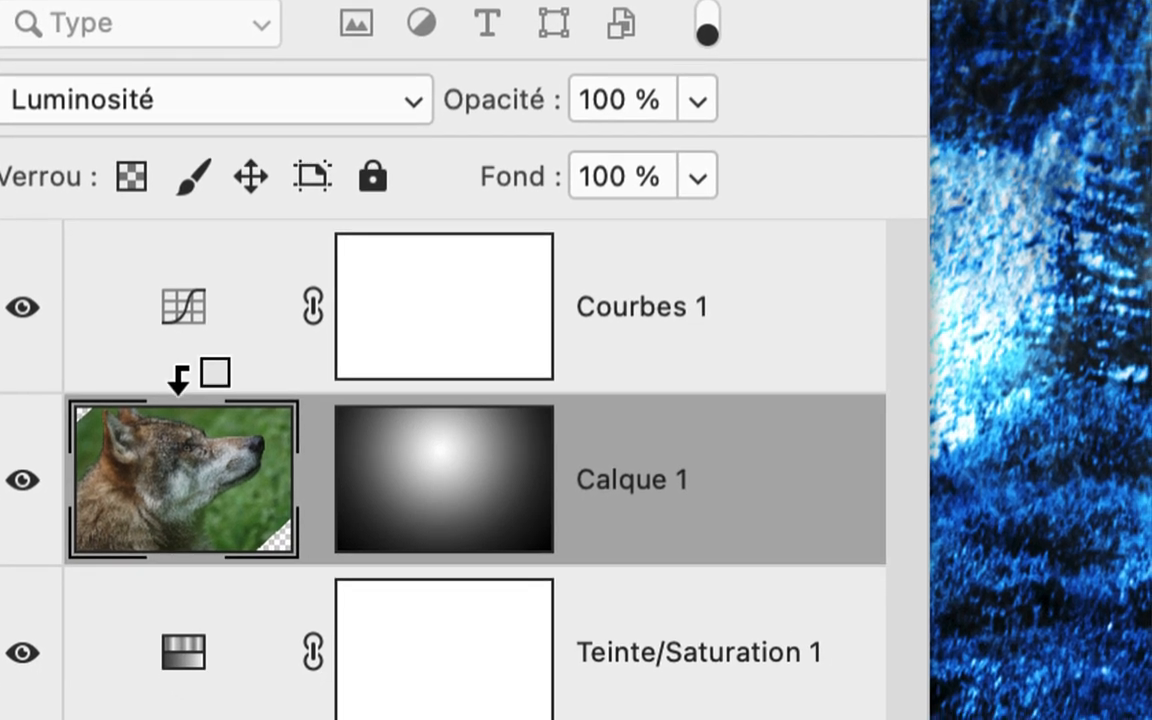
Clip Courbes 1 to Calque 1 again and move the Calques and Propriétés panels to uncover more of the wolf.
alt+click(178, 378)
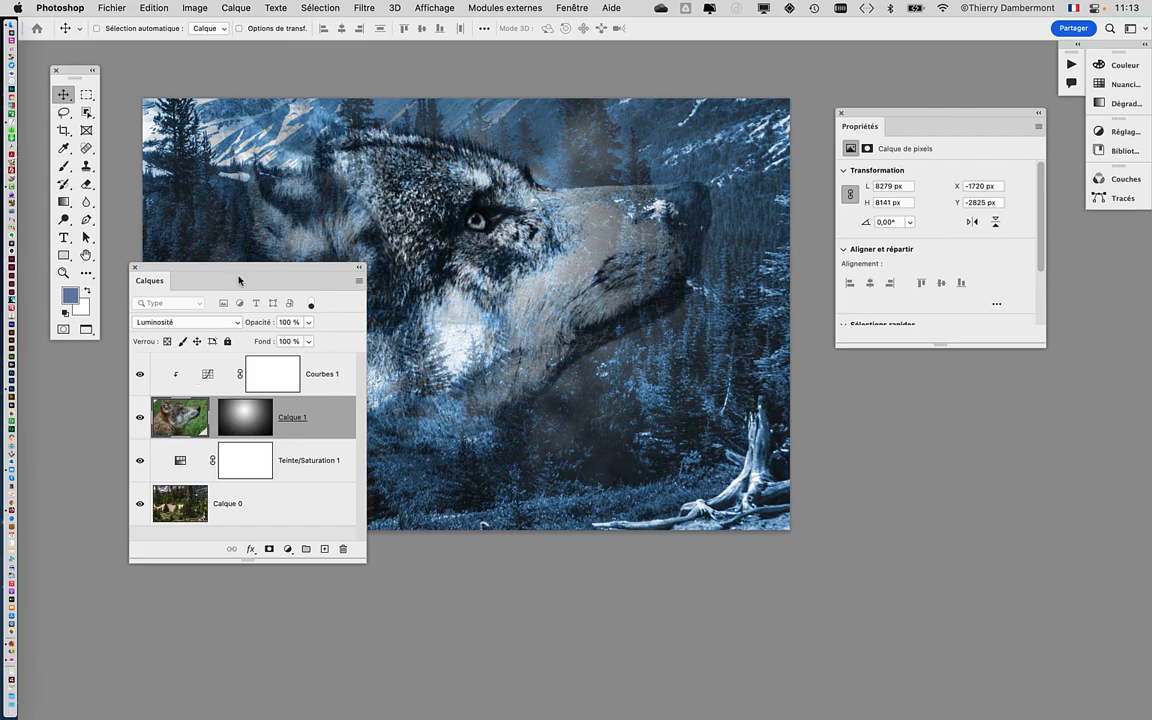
drag(252, 269, 188, 397)
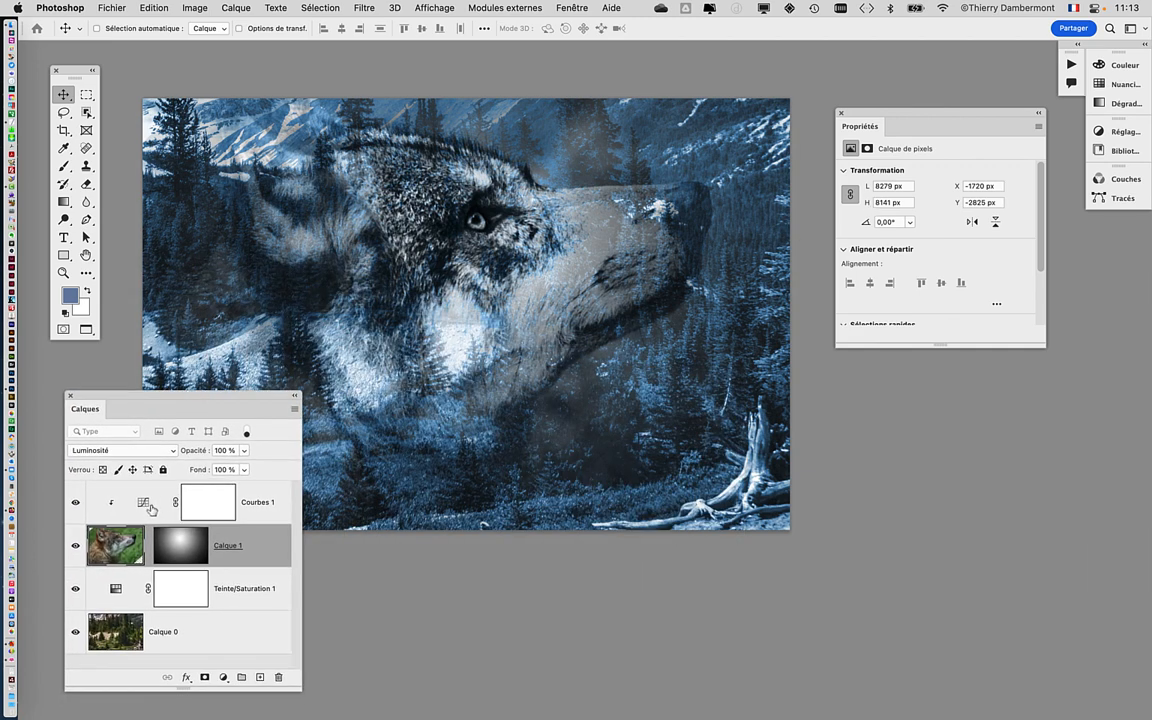
drag(860, 115, 805, 162)
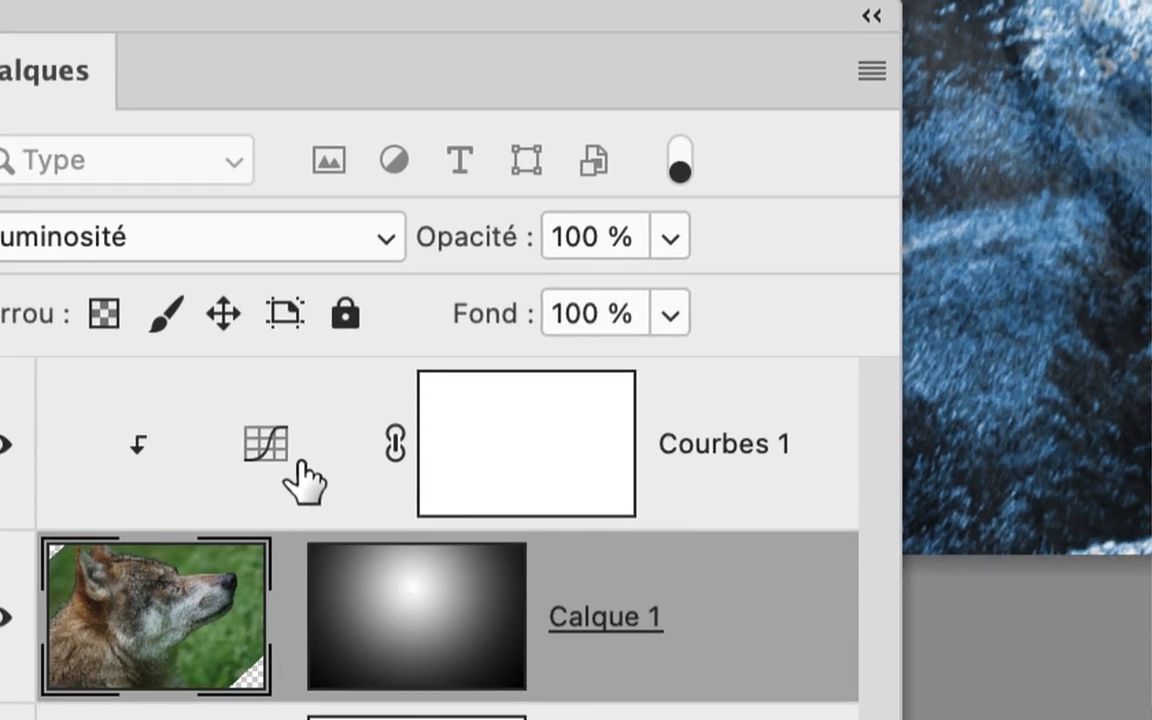
Review the properties of Courbes 1, Calque 1, Teinte/Saturation 1 and Calque 0 in turn, and reselect Courbes 1.
click(300, 465)
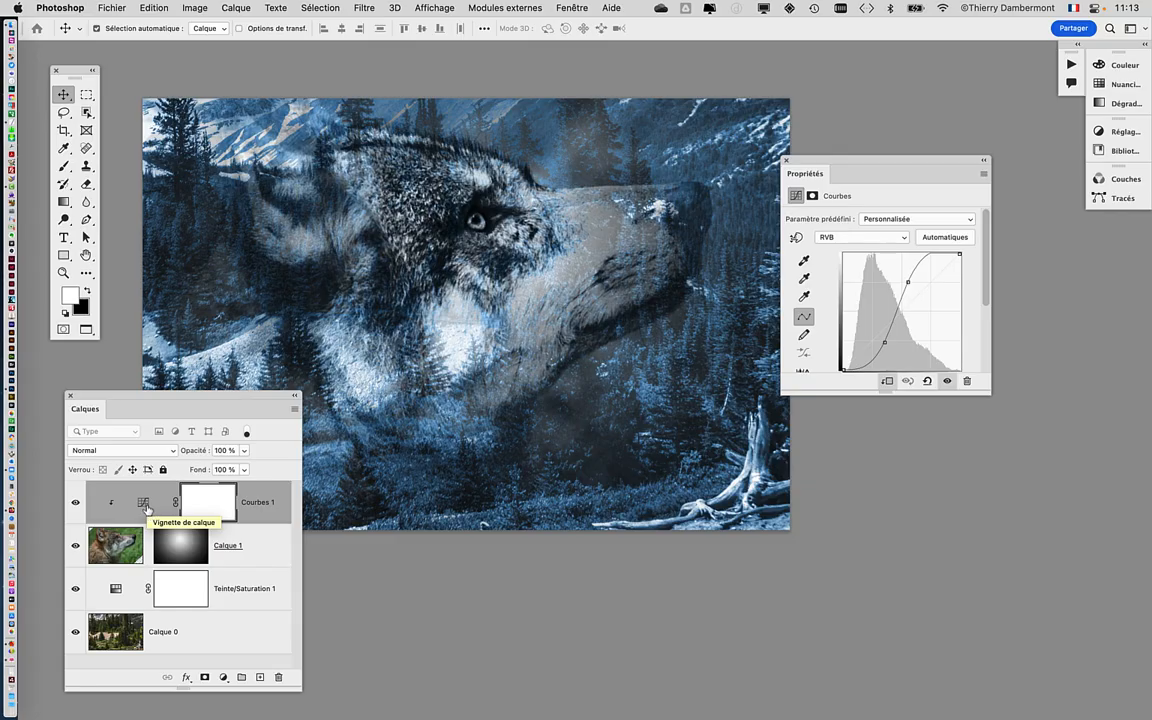
click(274, 548)
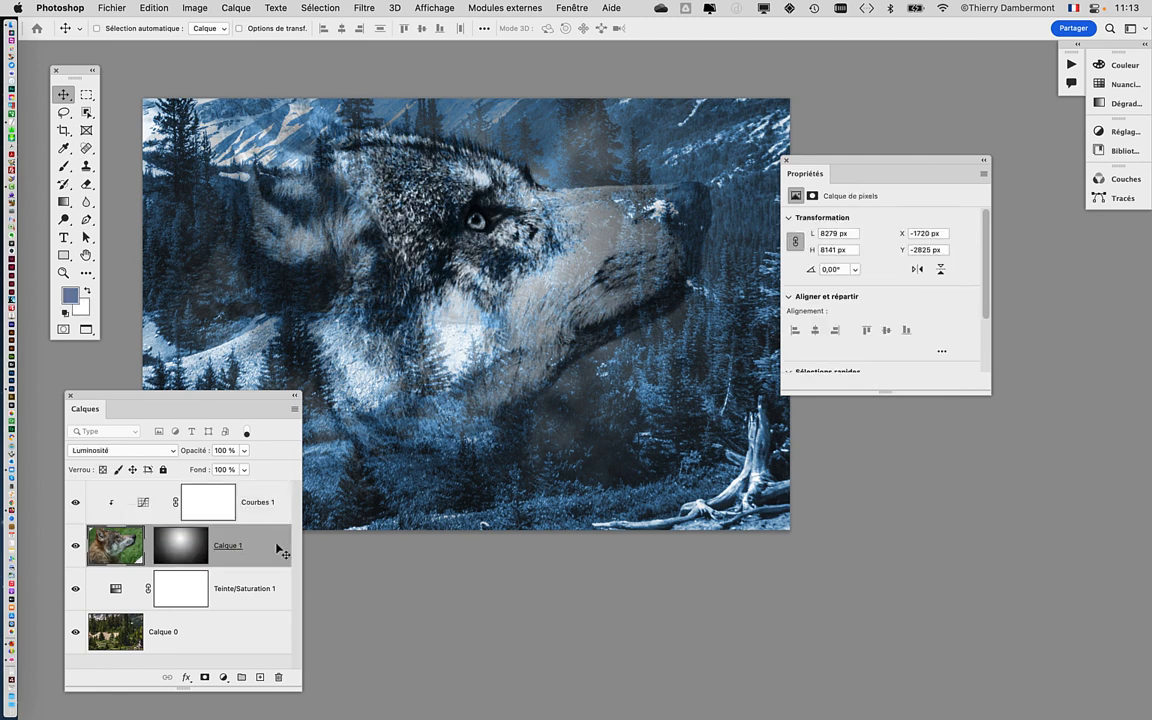
click(257, 589)
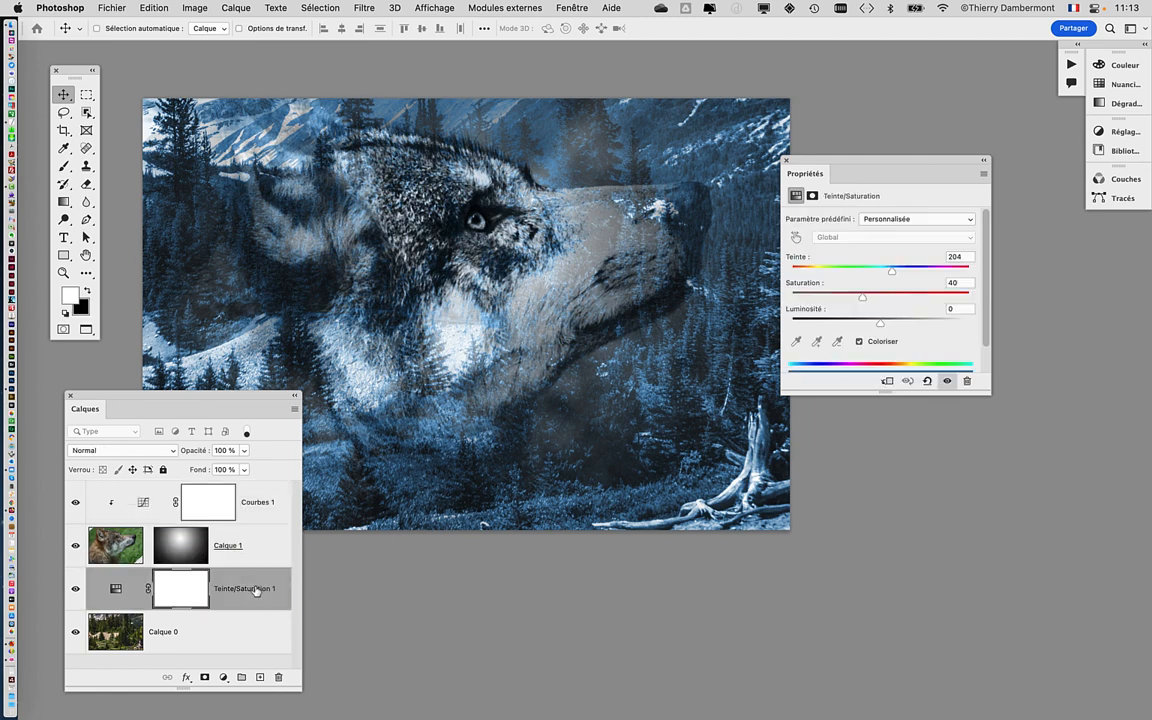
click(240, 638)
click(262, 505)
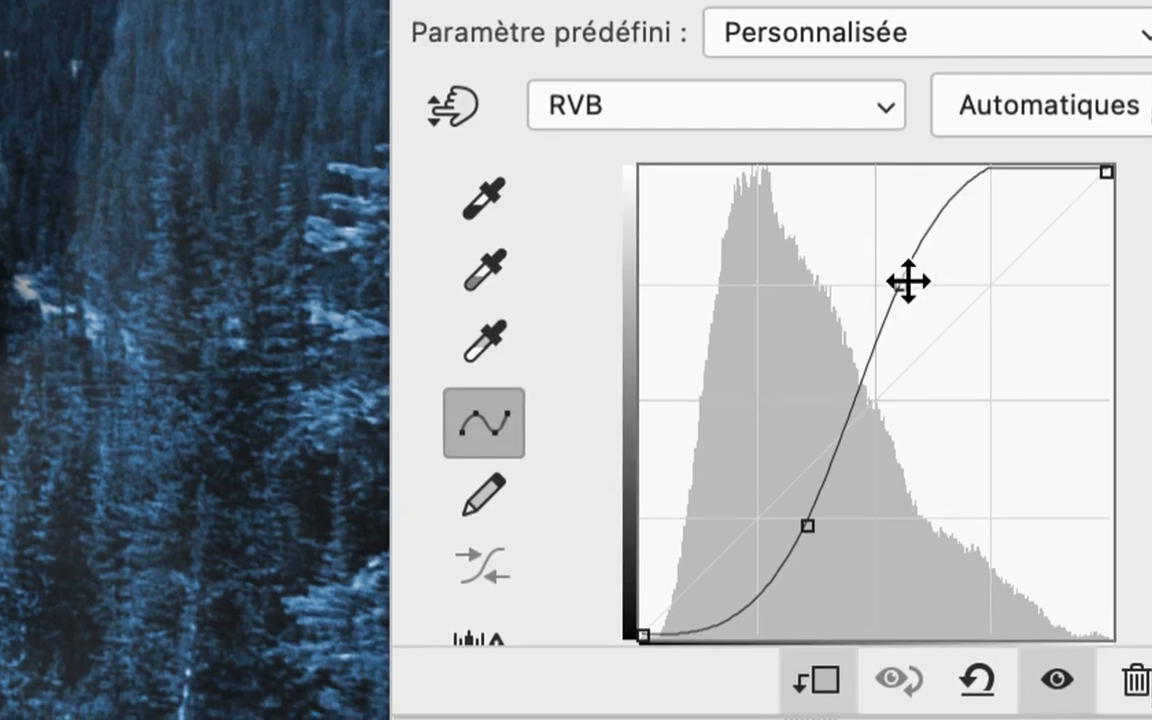
Try a flattened, low-contrast RVB curve on Courbes 1, and raise its highlight point again to strengthen the contrast.
drag(915, 296, 988, 324)
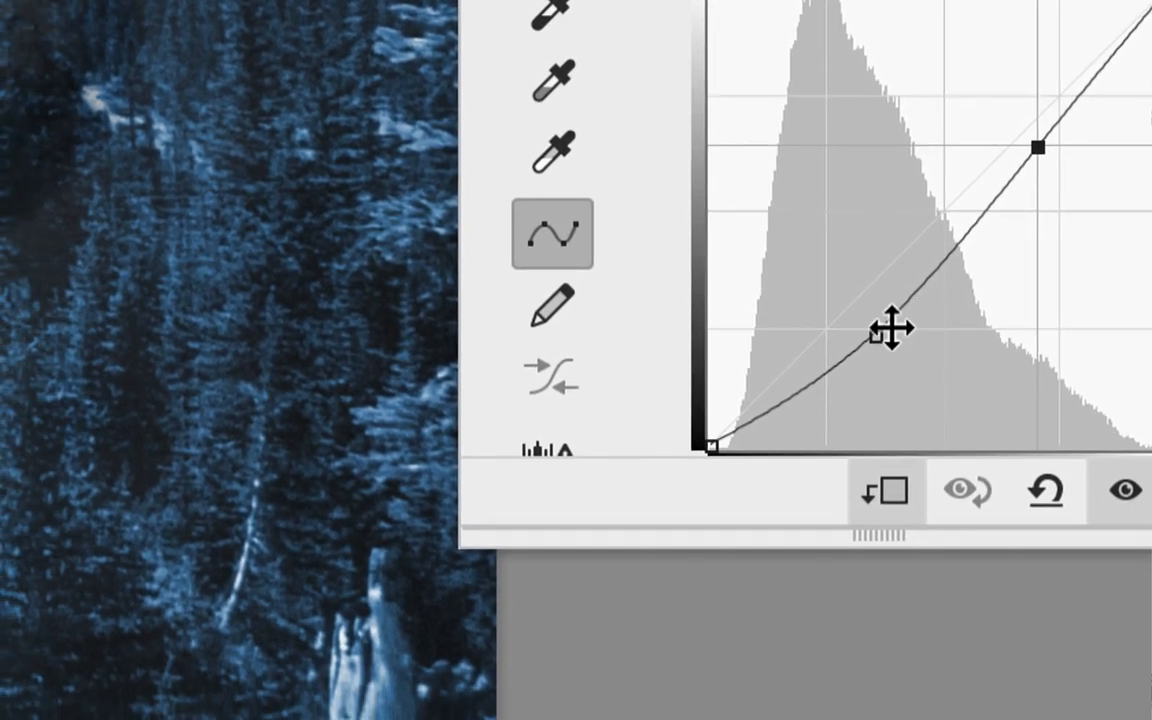
drag(890, 328, 853, 263)
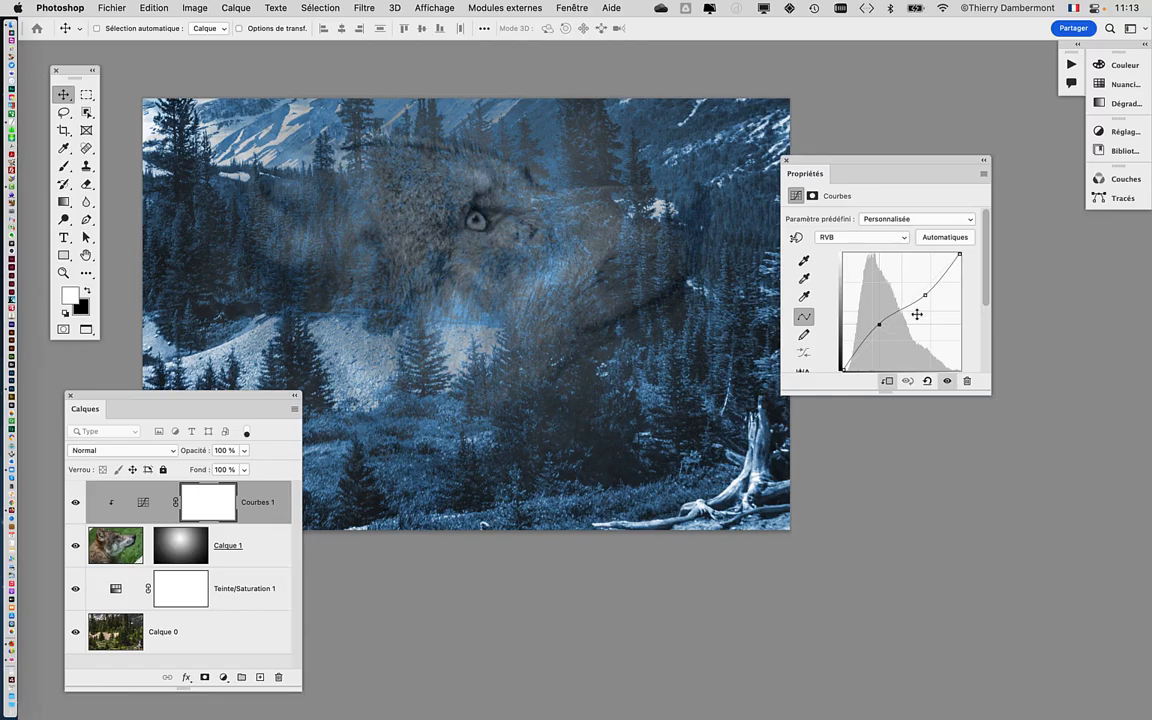
drag(926, 297, 918, 262)
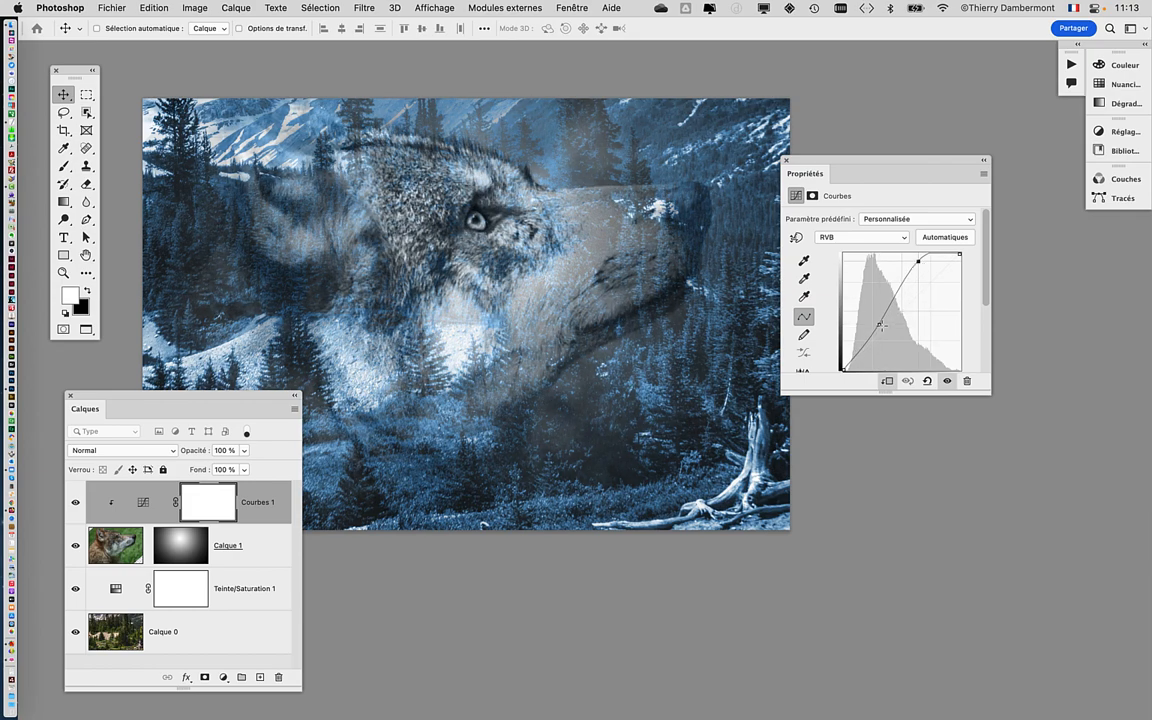
drag(880, 325, 875, 327)
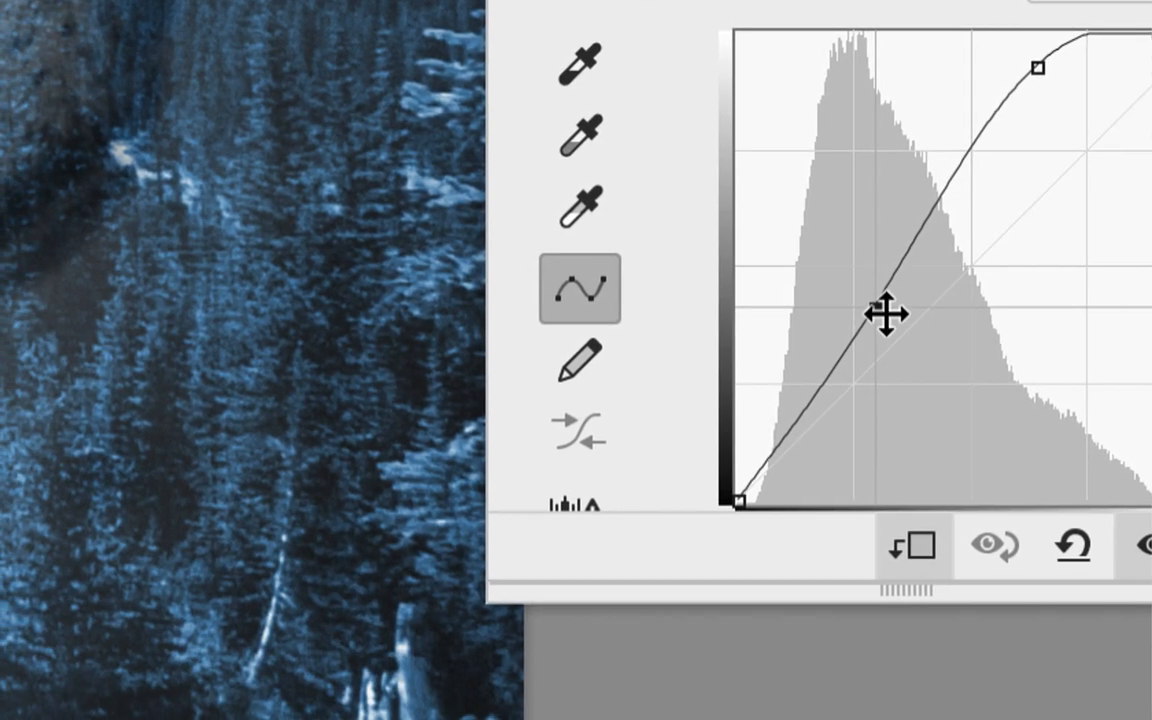
Try a solarisation effect on the wolf by raising the RVB curve's shadow point and pulling its highlight point far down.
drag(783, 445, 768, 355)
drag(881, 295, 876, 250)
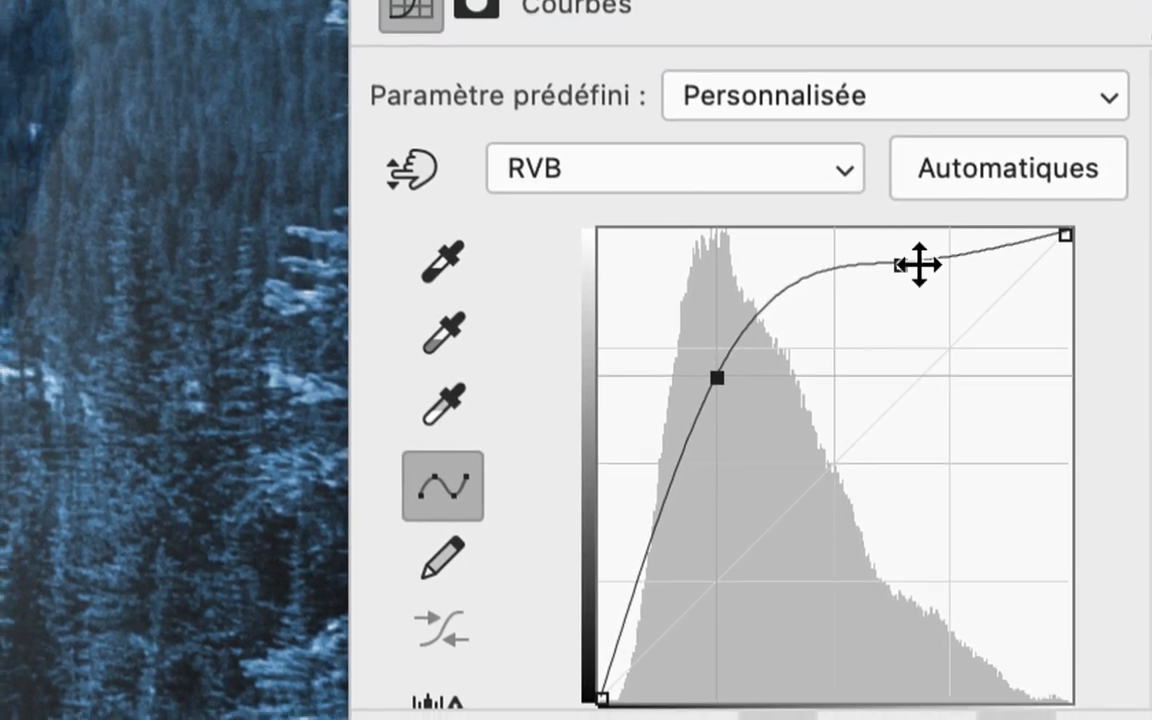
drag(1054, 142, 1065, 236)
drag(919, 284, 946, 505)
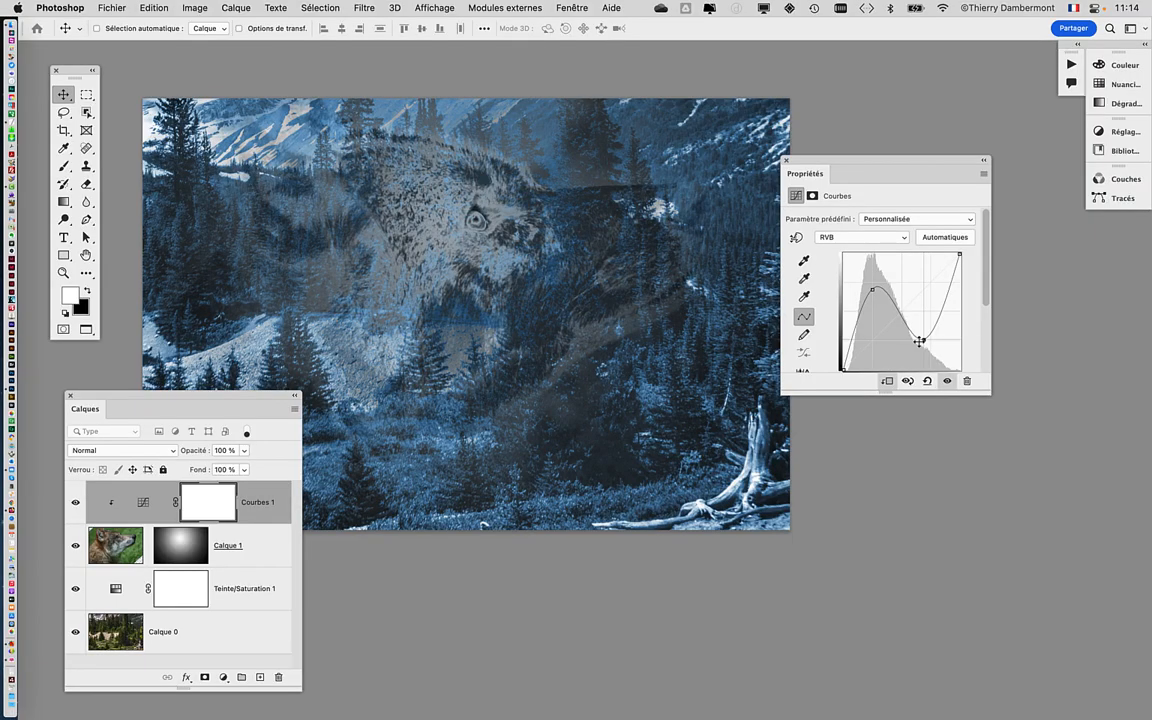
Reshape the RVB curve of Courbes 1 into a contrast-boosting S-curve with low shadows and raised highlights.
drag(923, 340, 886, 325)
drag(915, 273, 913, 276)
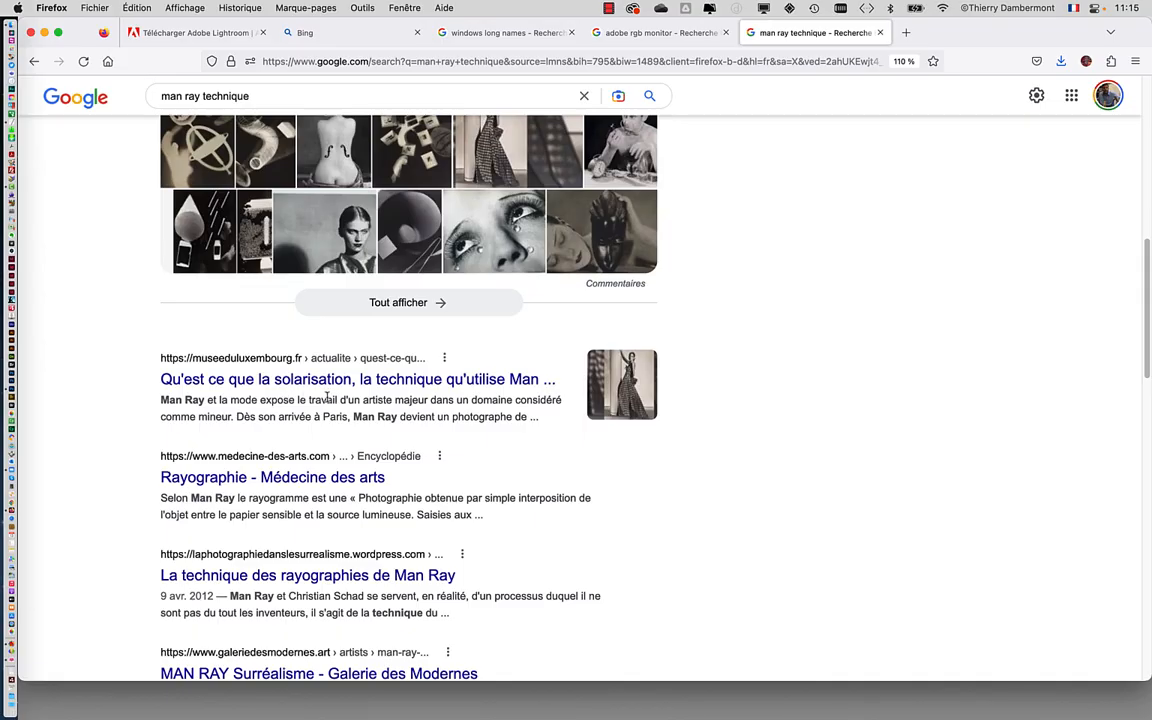
Show the image results of the Google search "man ray technique" in Firefox.
scroll(327, 397, up, 10)
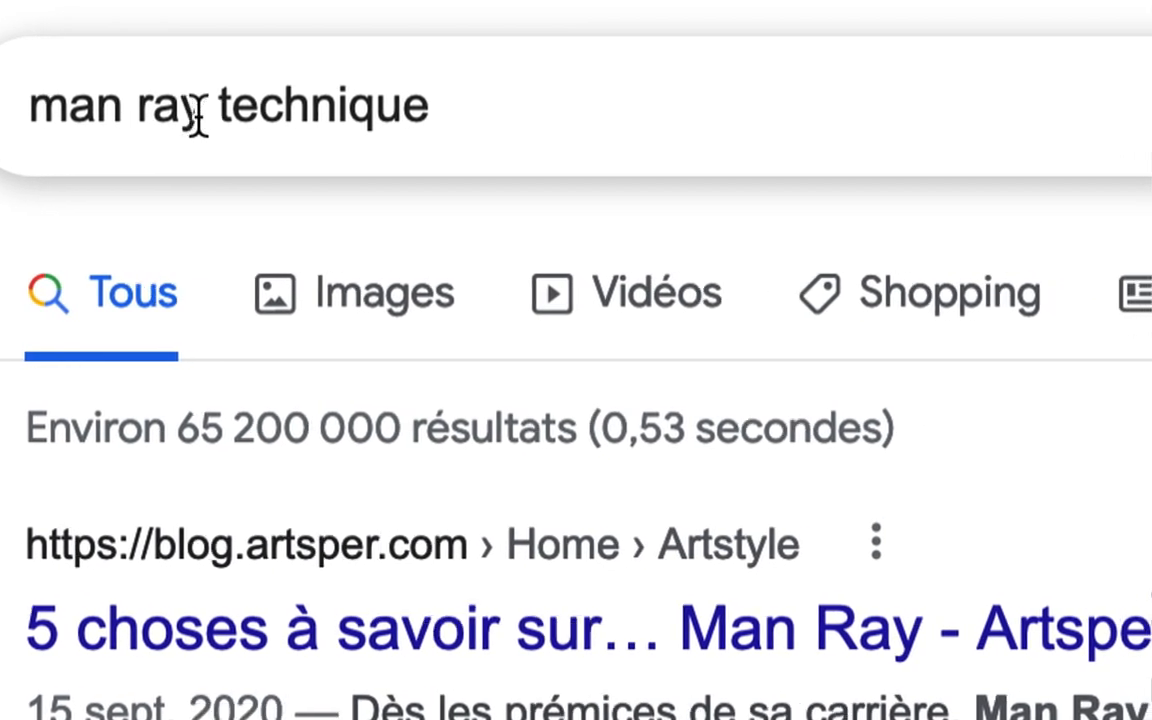
drag(292, 86, 100, 116)
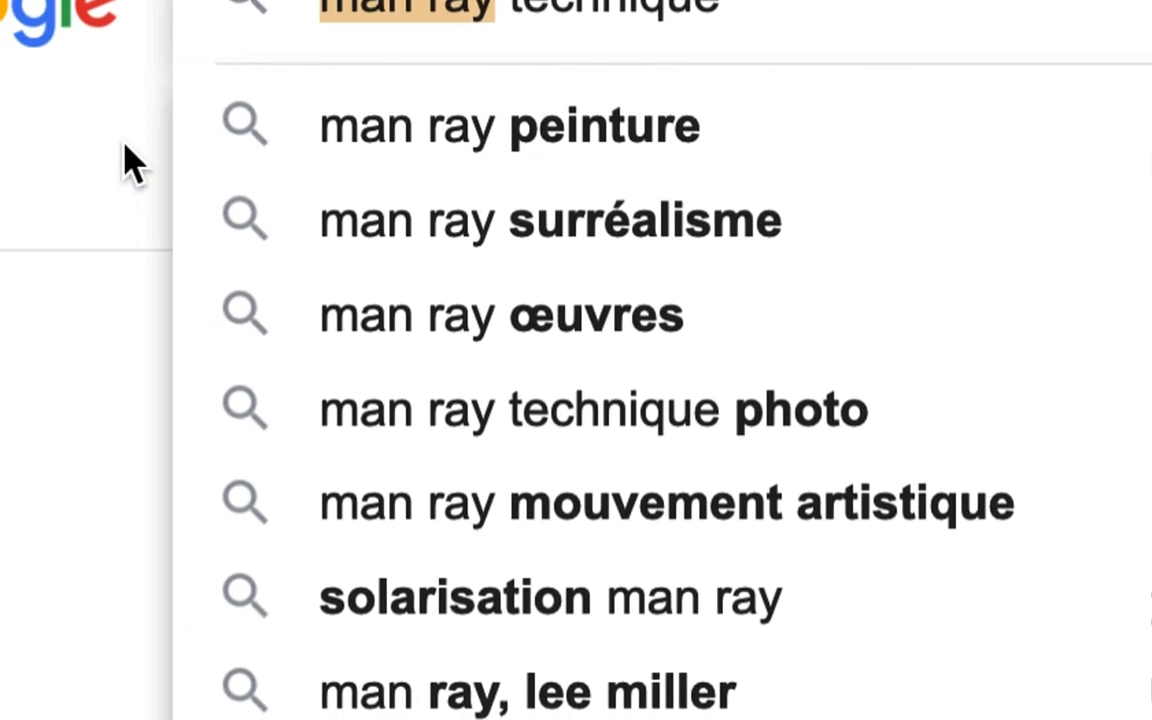
key(Return)
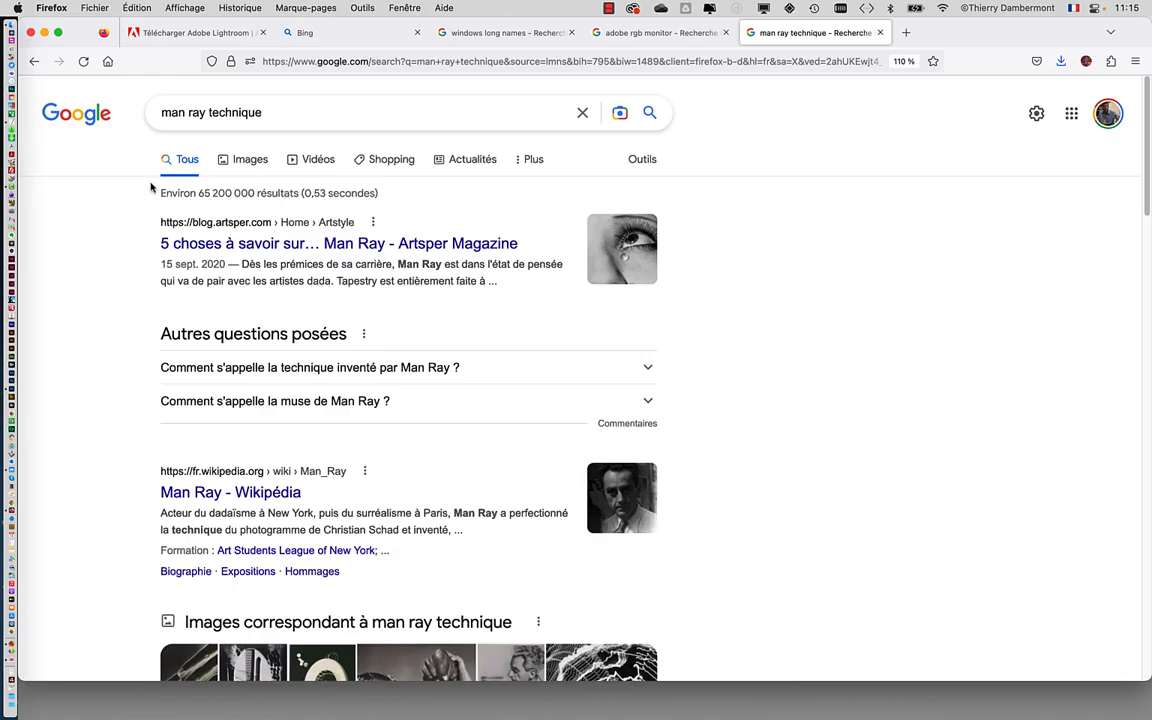
click(252, 159)
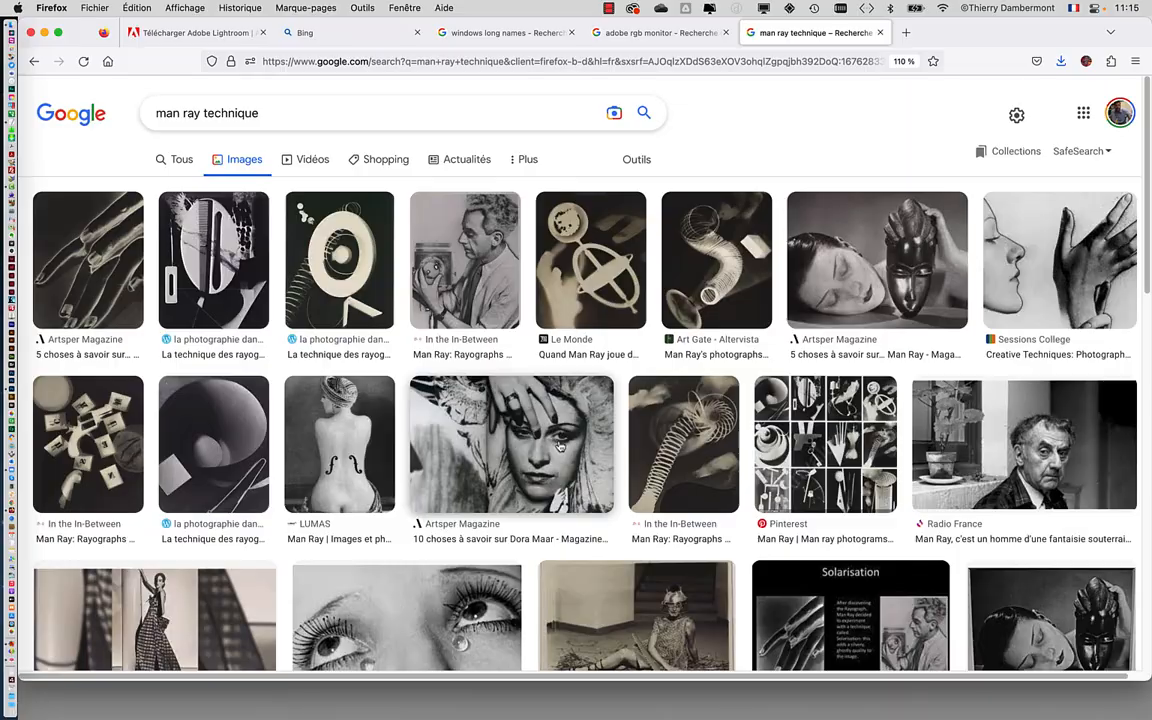
Preview the woman's profile portrait from Collège Croix Maître Renault among the Man Ray image results, and return to Photoshop.
scroll(655, 420, down, 5)
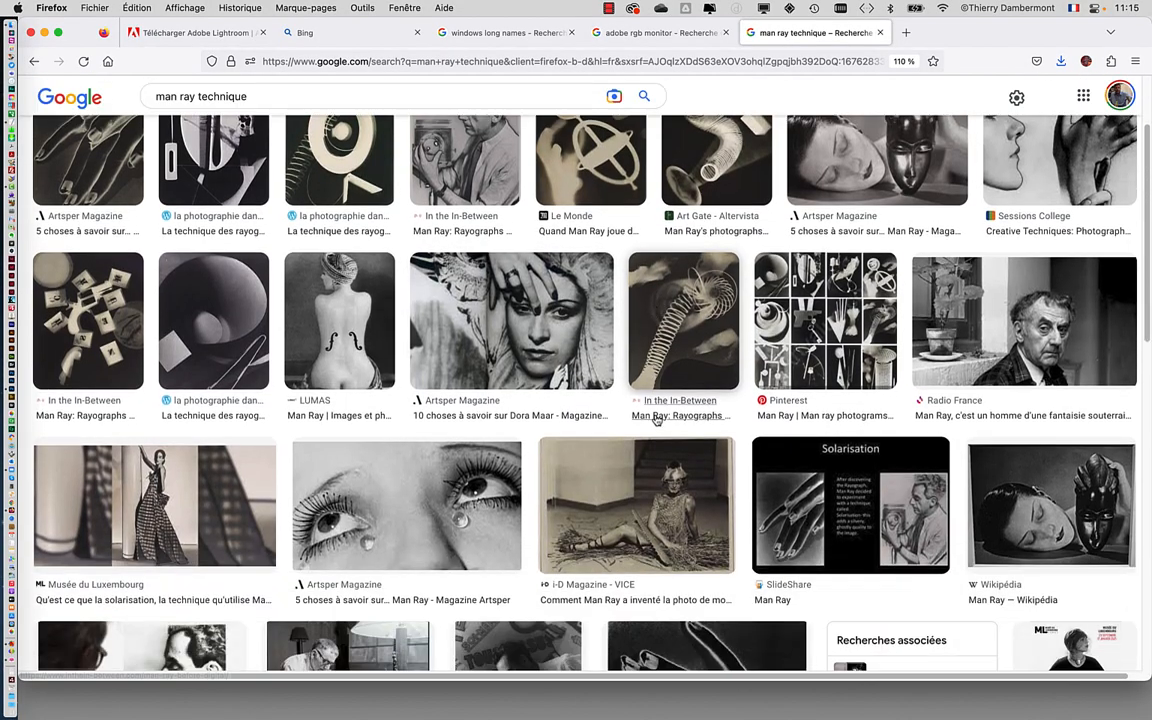
scroll(655, 420, down, 8)
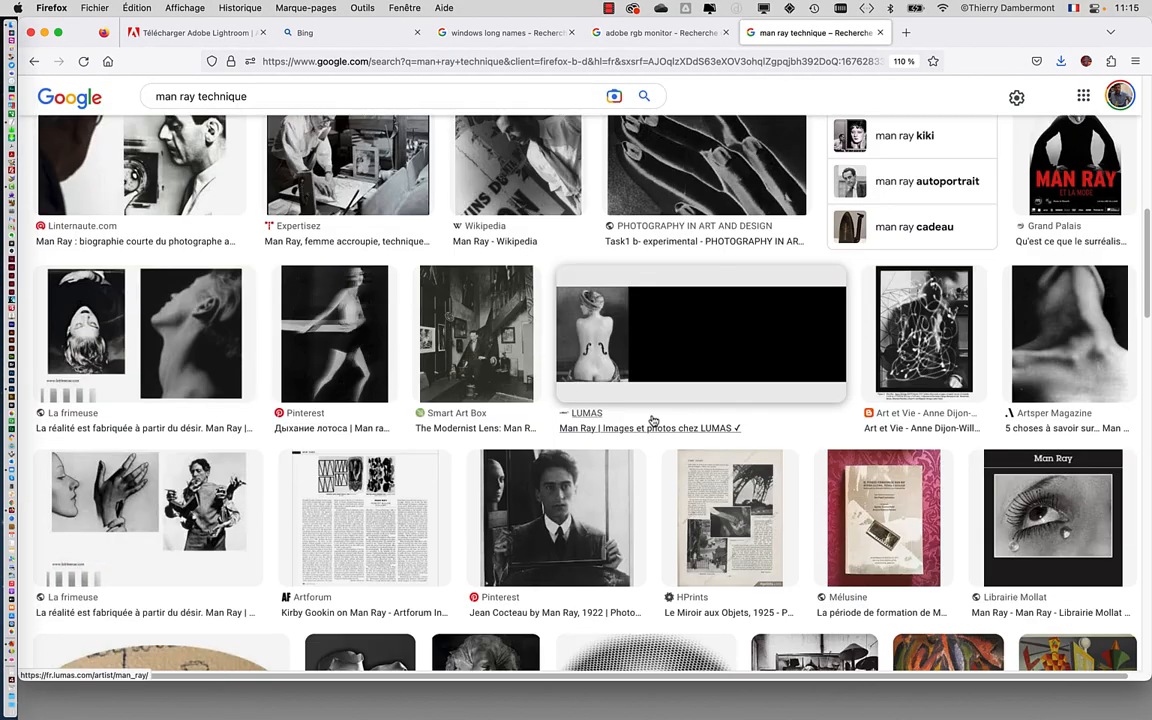
scroll(652, 420, down, 3)
scroll(652, 420, down, 10)
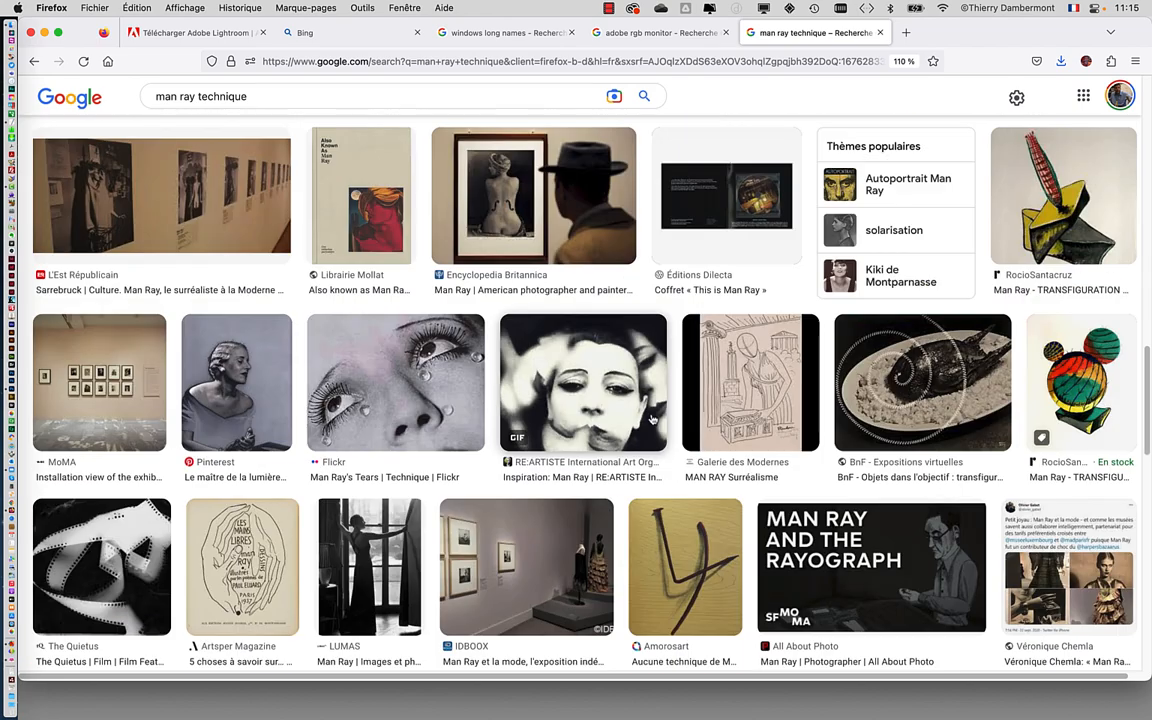
scroll(652, 420, down, 4)
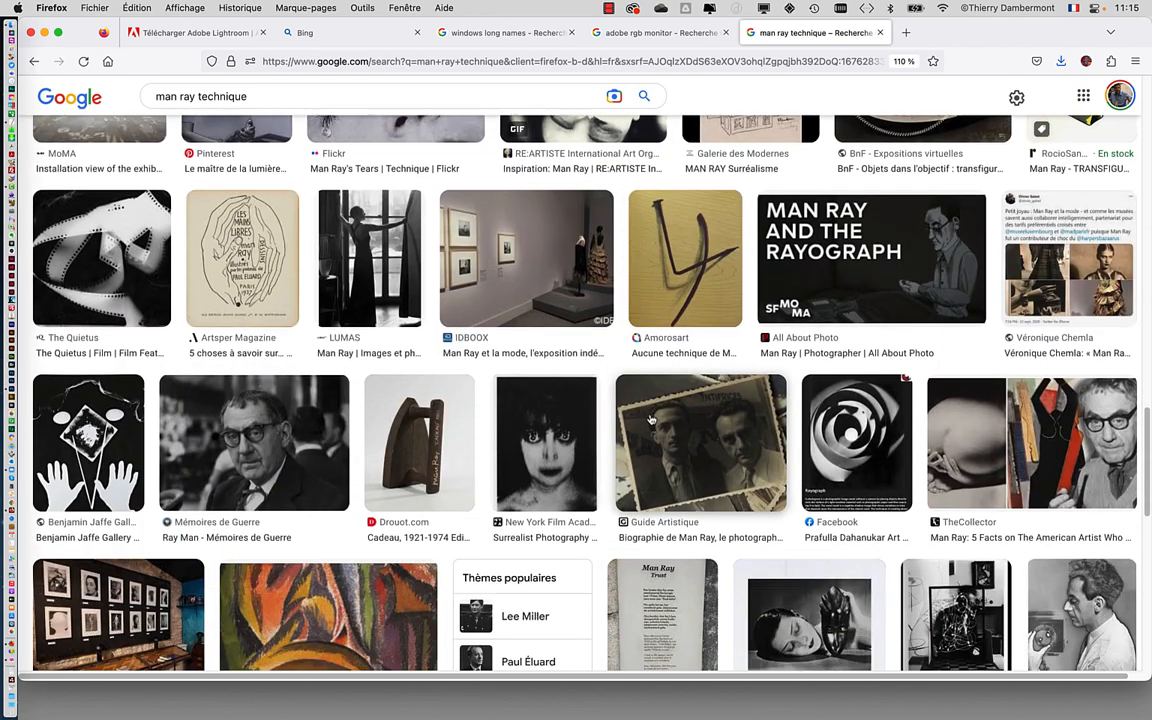
scroll(650, 420, down, 8)
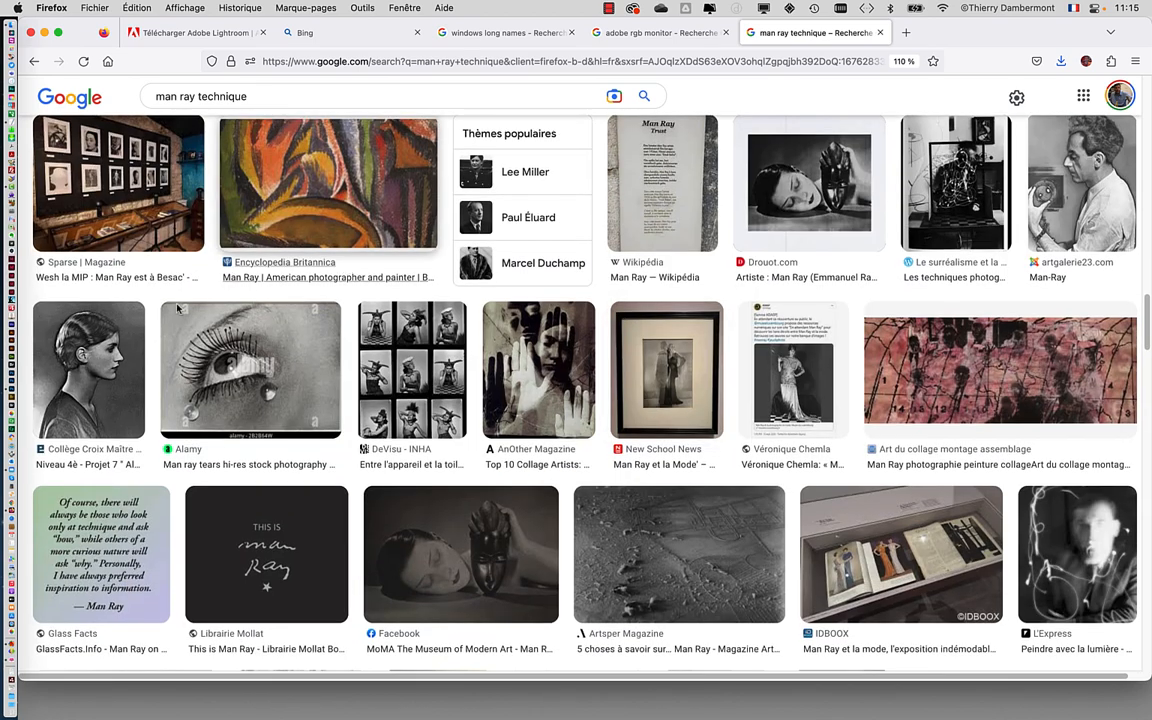
click(63, 325)
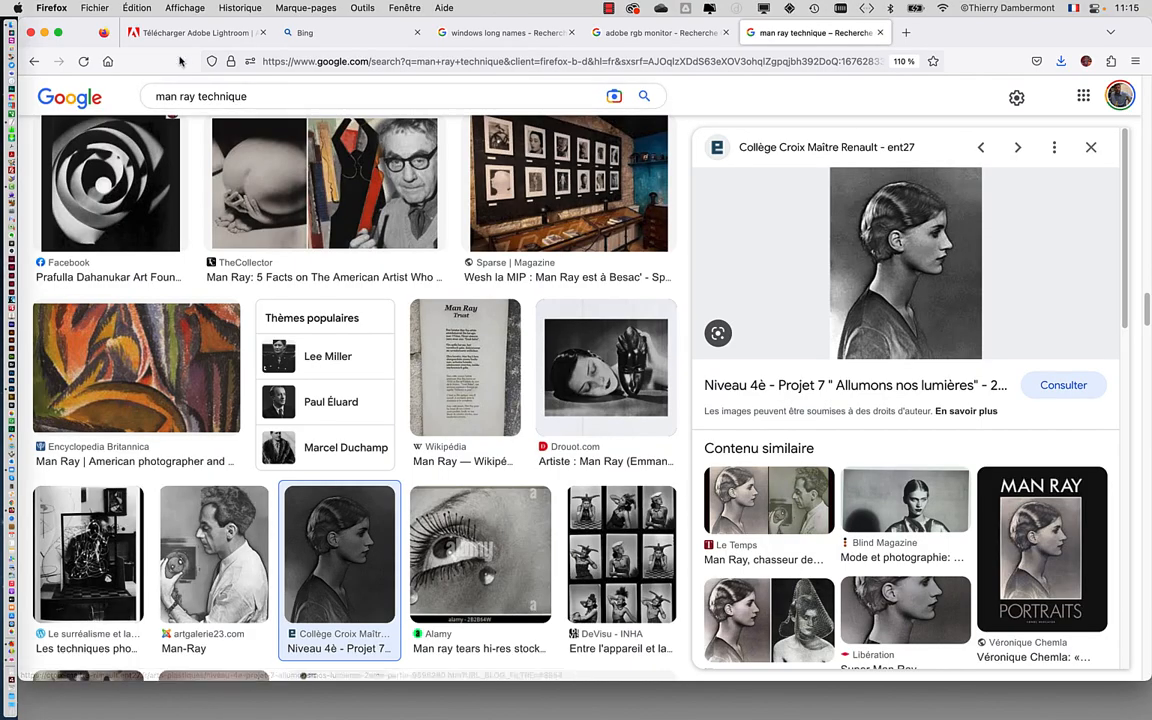
click(44, 33)
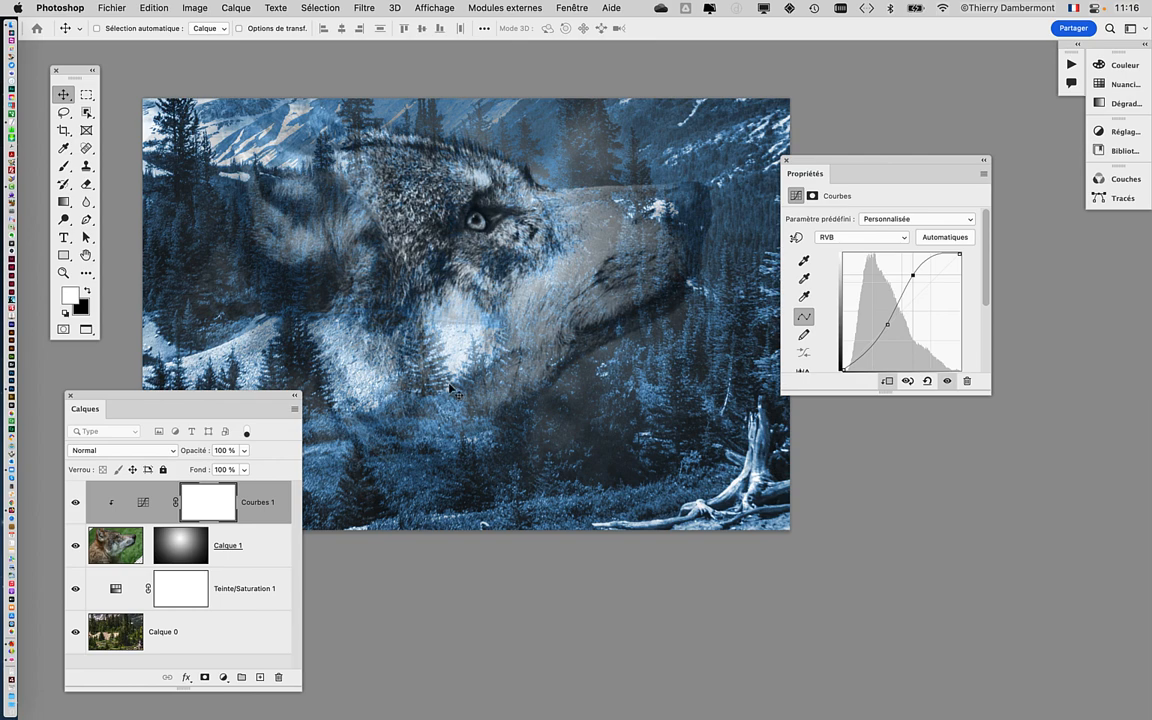
Save the composite as a new Photoshop file named loup-et-montagne-04.psd in the JOUR1 folder.
scroll(506, 378, down, 1)
click(108, 9)
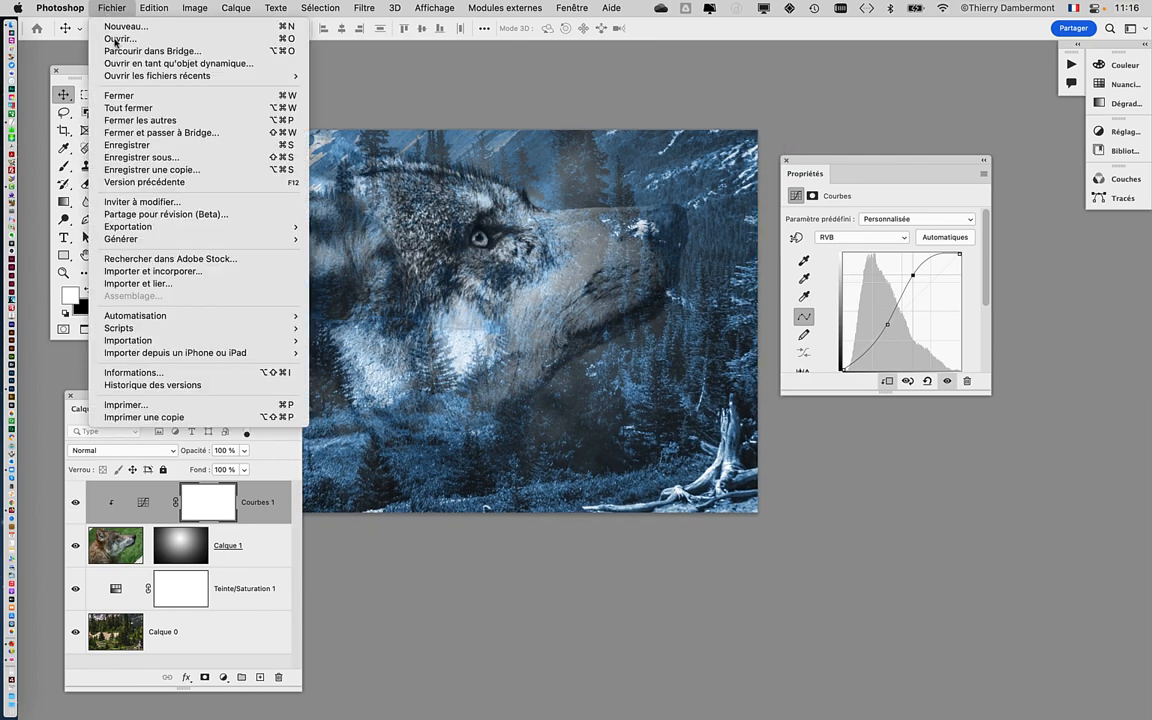
click(157, 148)
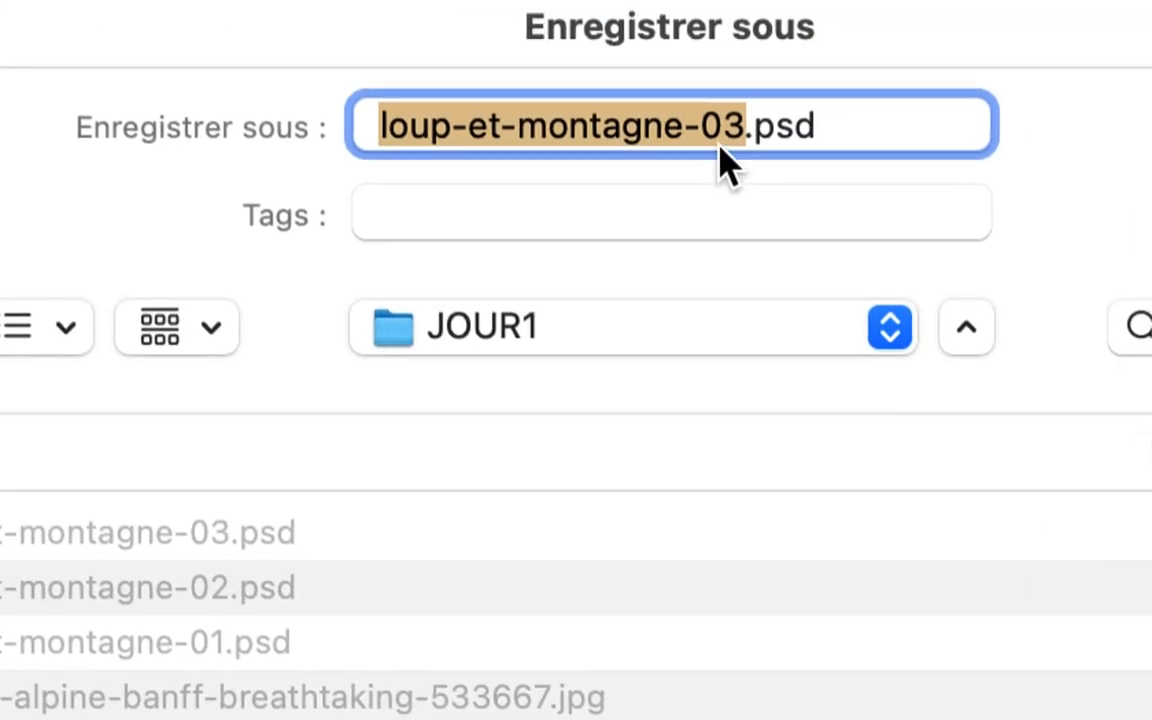
click(728, 118)
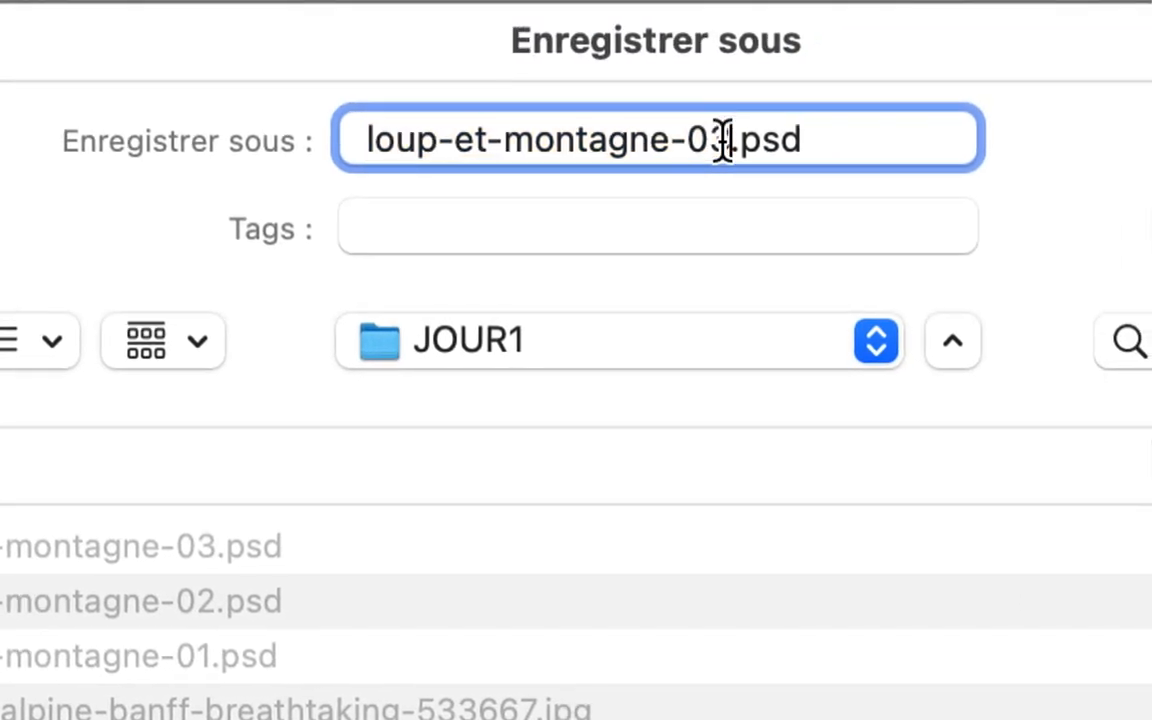
drag(712, 140, 730, 141)
text(4)
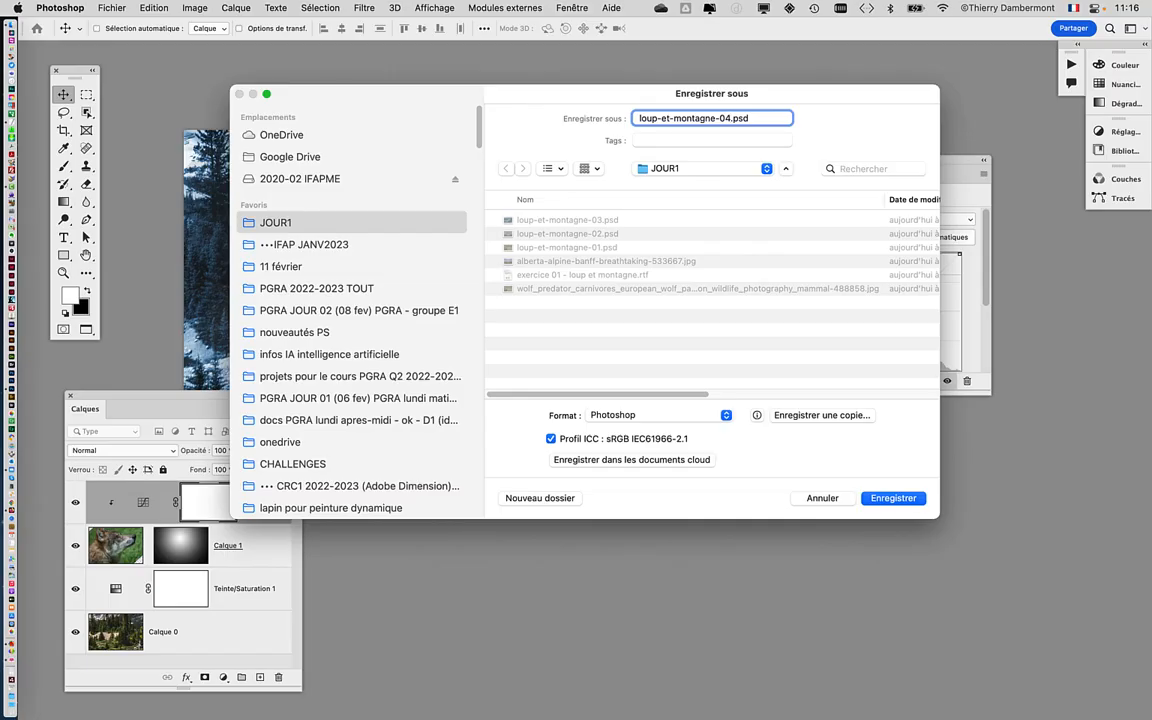
key(Return)
key(Return)
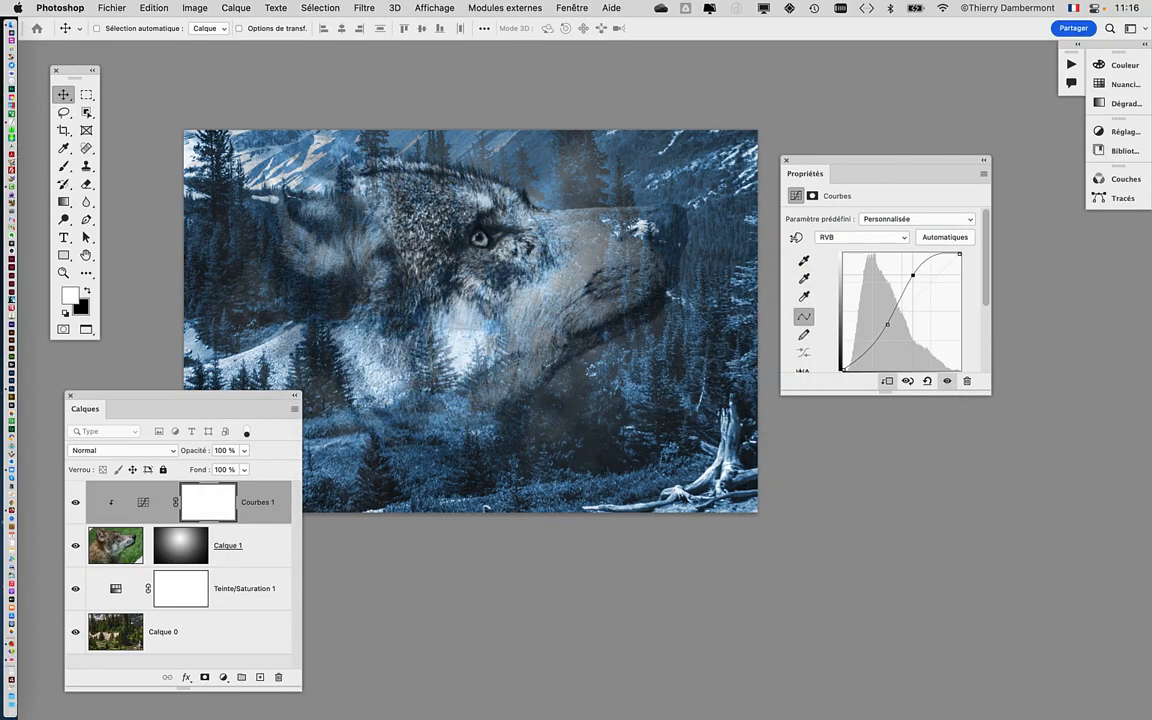